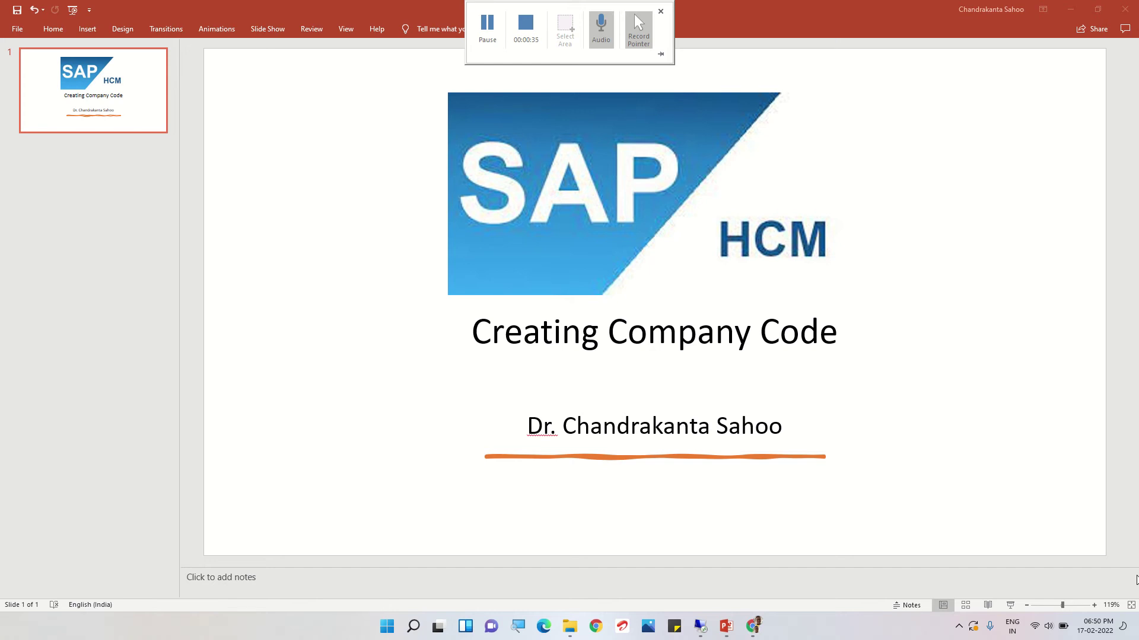
Minimize the 'Creating Company Code' PowerPoint slide to reveal the SAP Tutorial folder.
left_click(1070, 9)
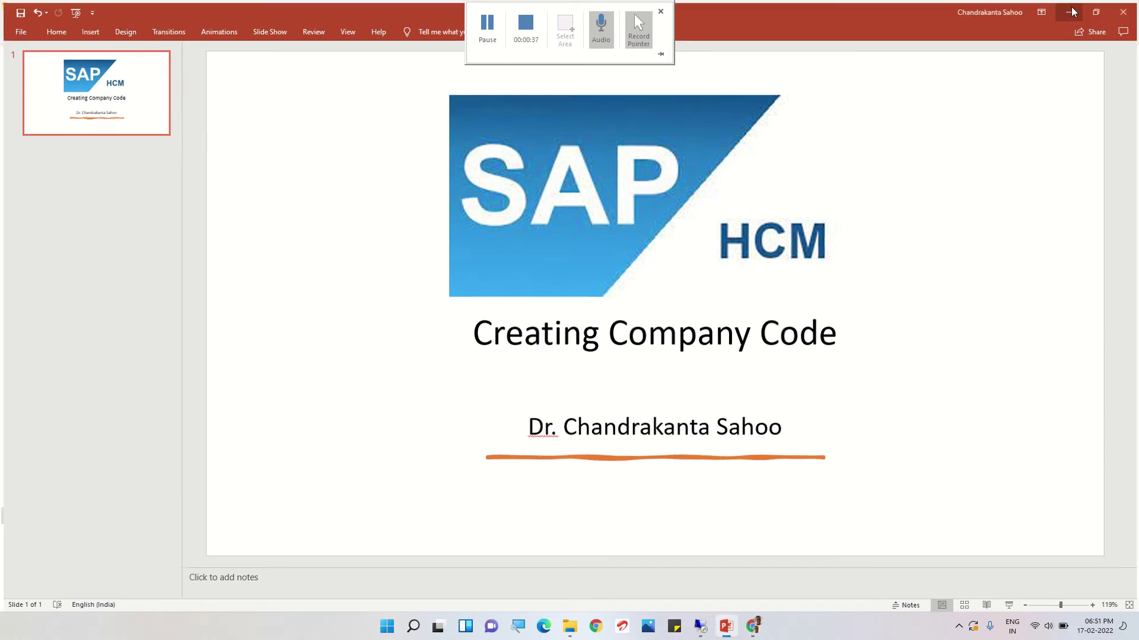
Switch to the remote Windows Server session where SAP is running.
left_click(700, 627)
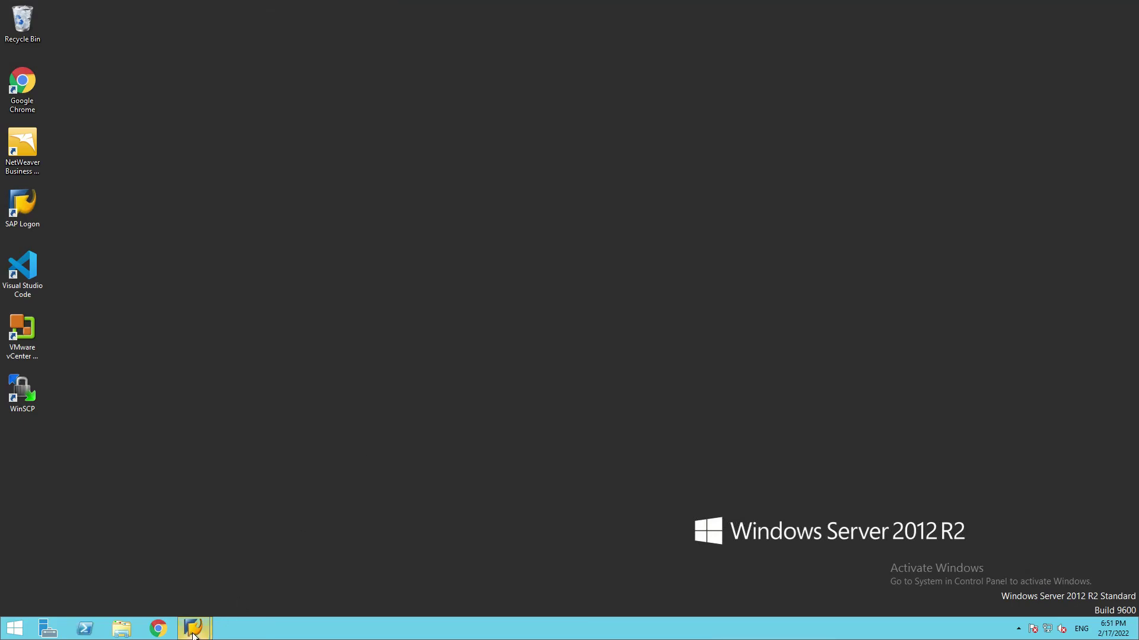
mouse_move(192, 628)
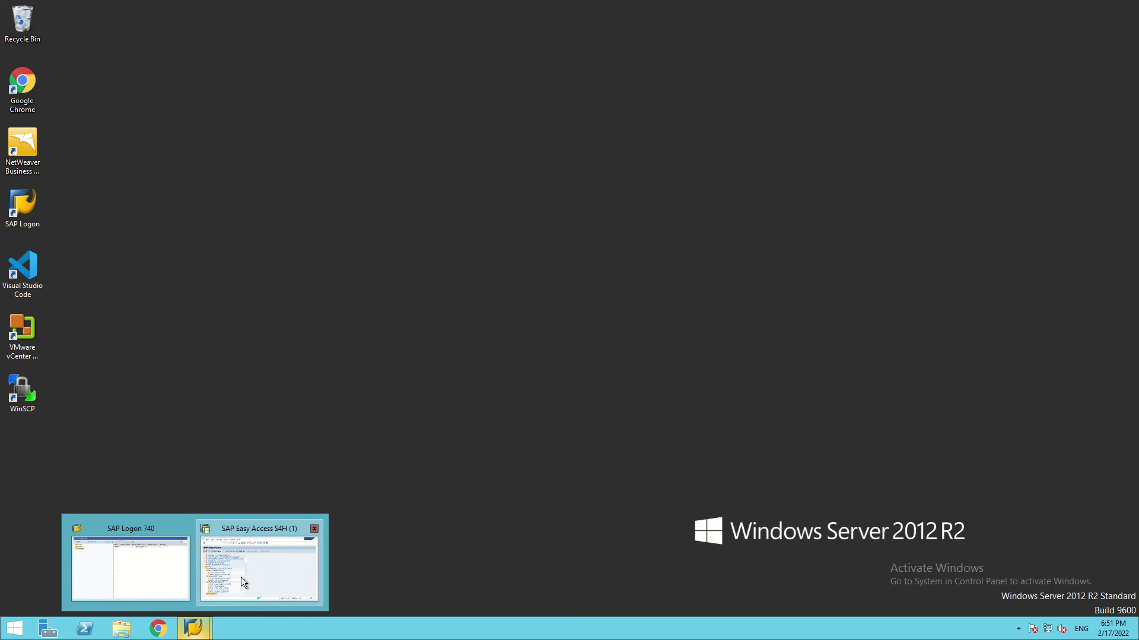
Bring SAP Easy Access forward, briefly run SM30, then return to the Easy Access menu.
left_click(240, 578)
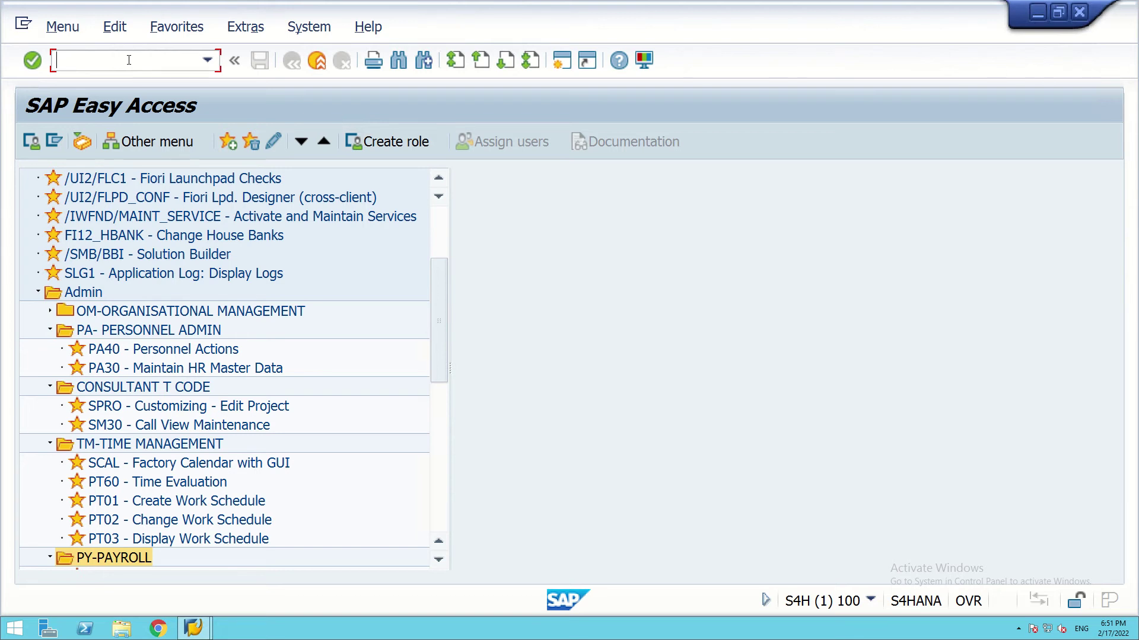
type("sm3")
type("0")
left_click(32, 60)
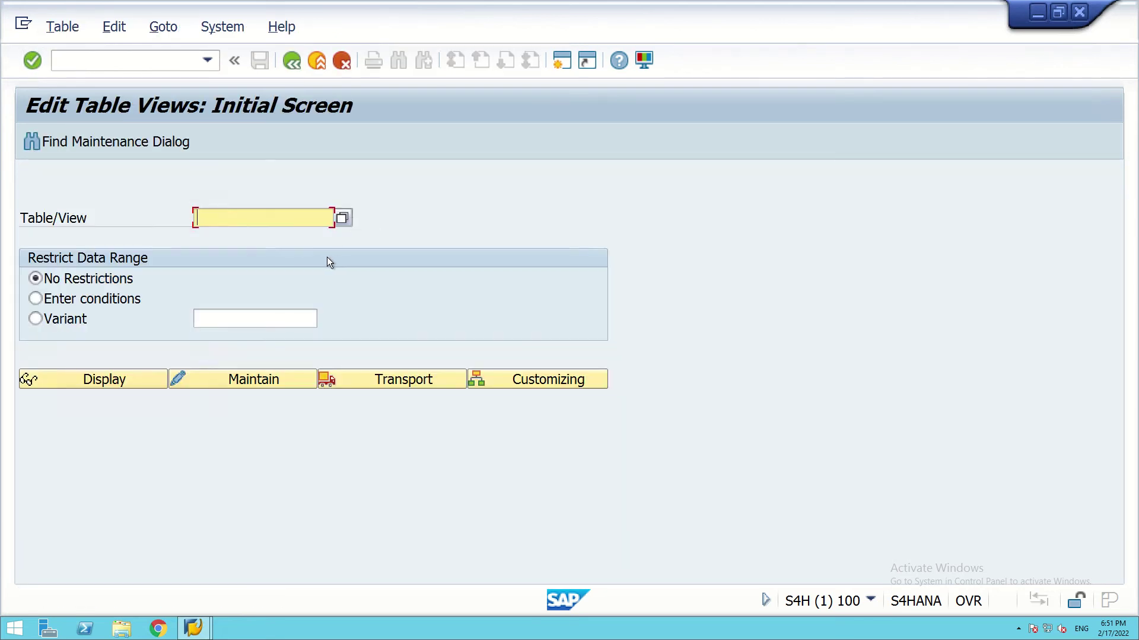
left_click(292, 63)
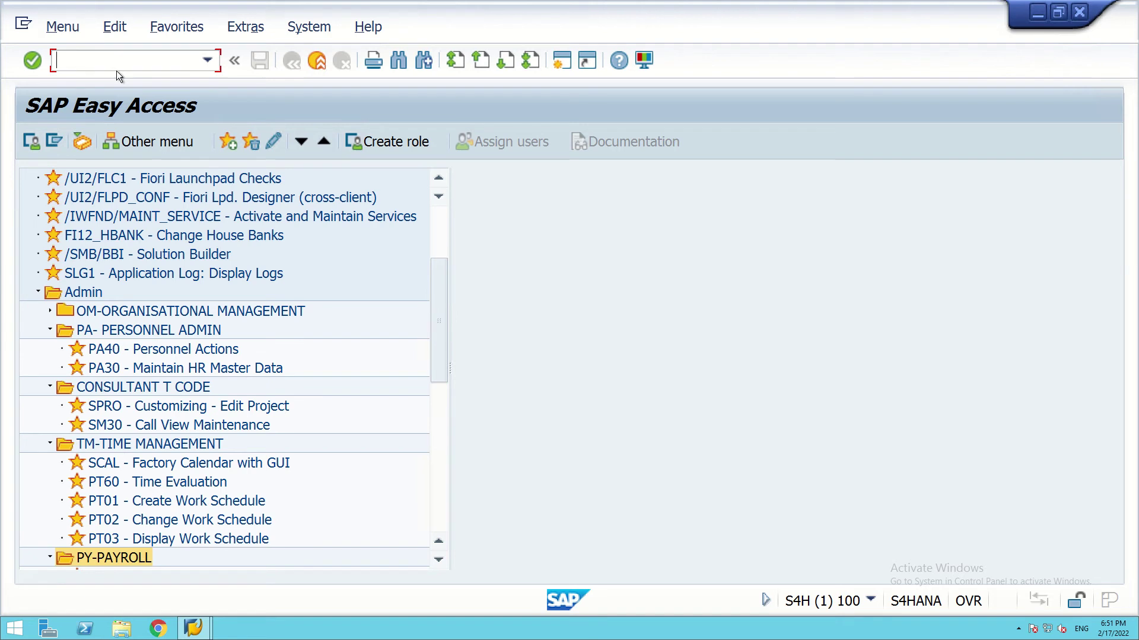
Run SPRO and display the SAP Reference IMG tree.
type("spr")
type("o")
key("Return")
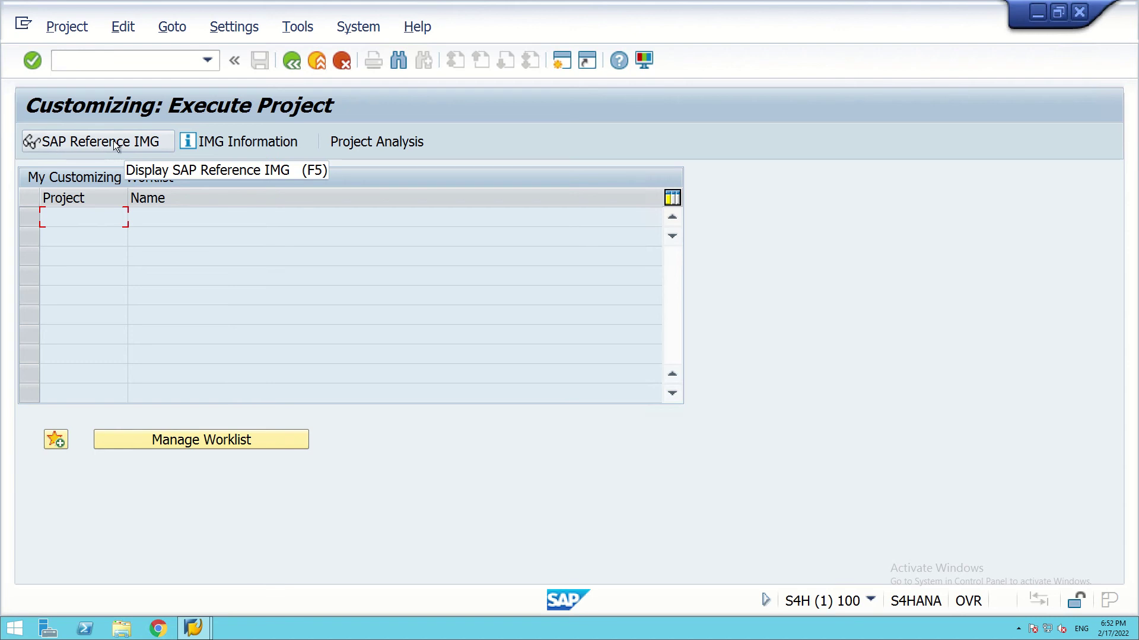
left_click(143, 144)
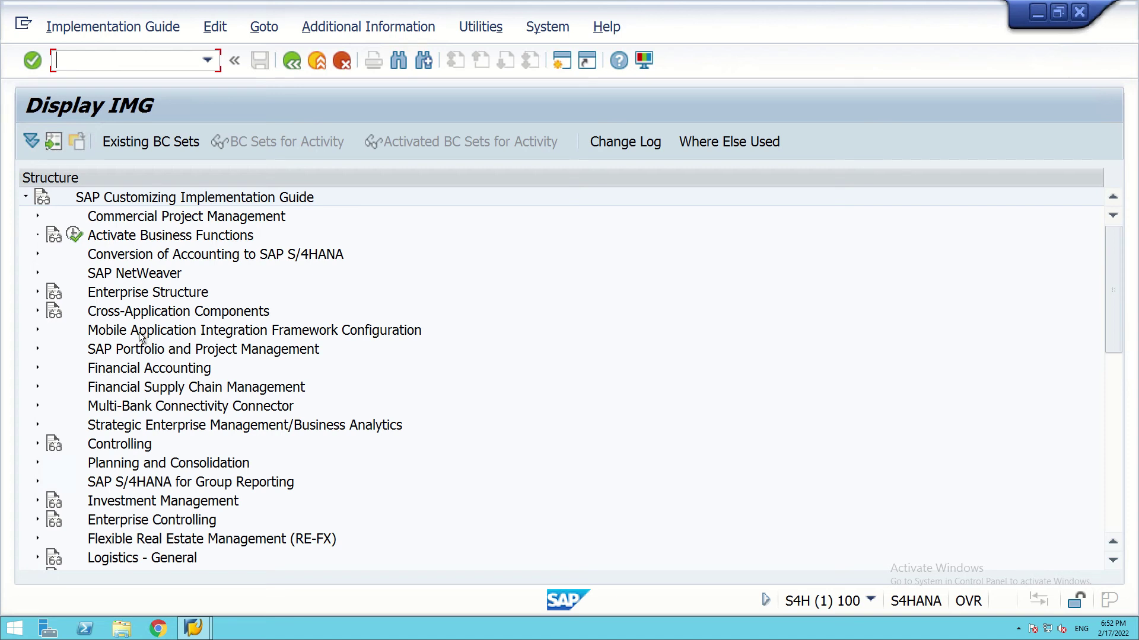
Expand Enterprise Structure > Definition > Financial Accounting in the IMG tree.
left_click(117, 299)
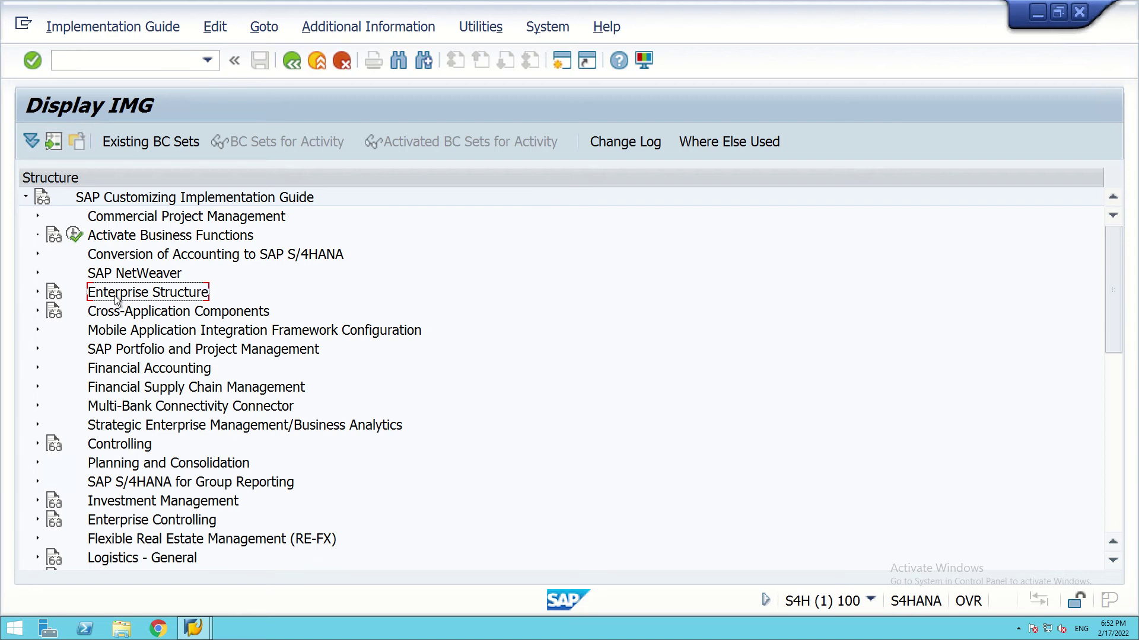
left_click(38, 292)
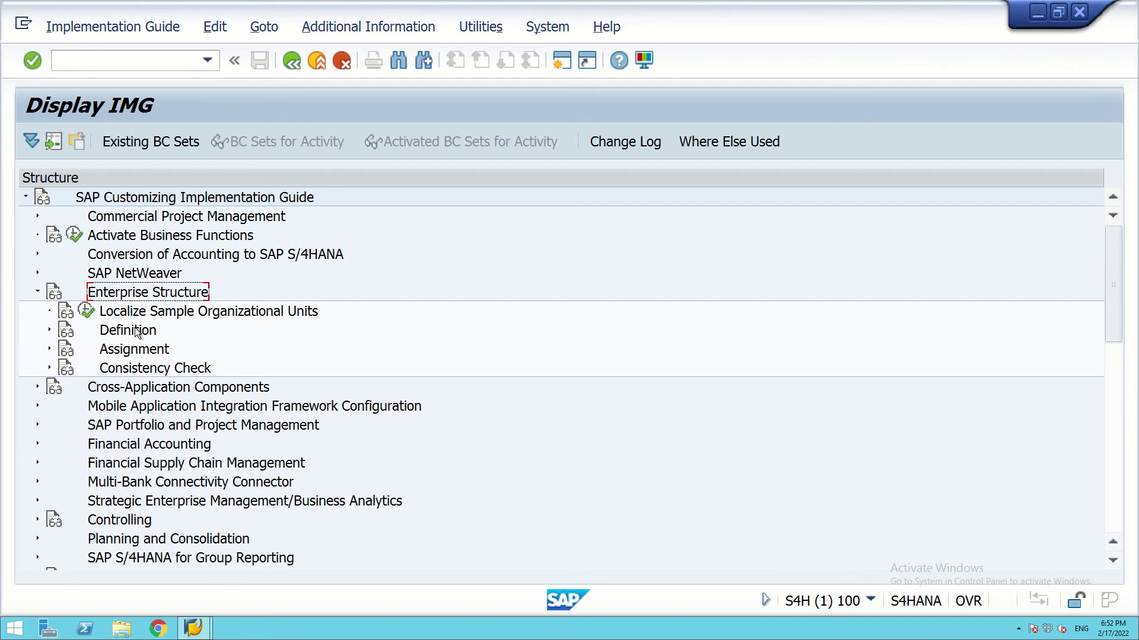
left_click(137, 333)
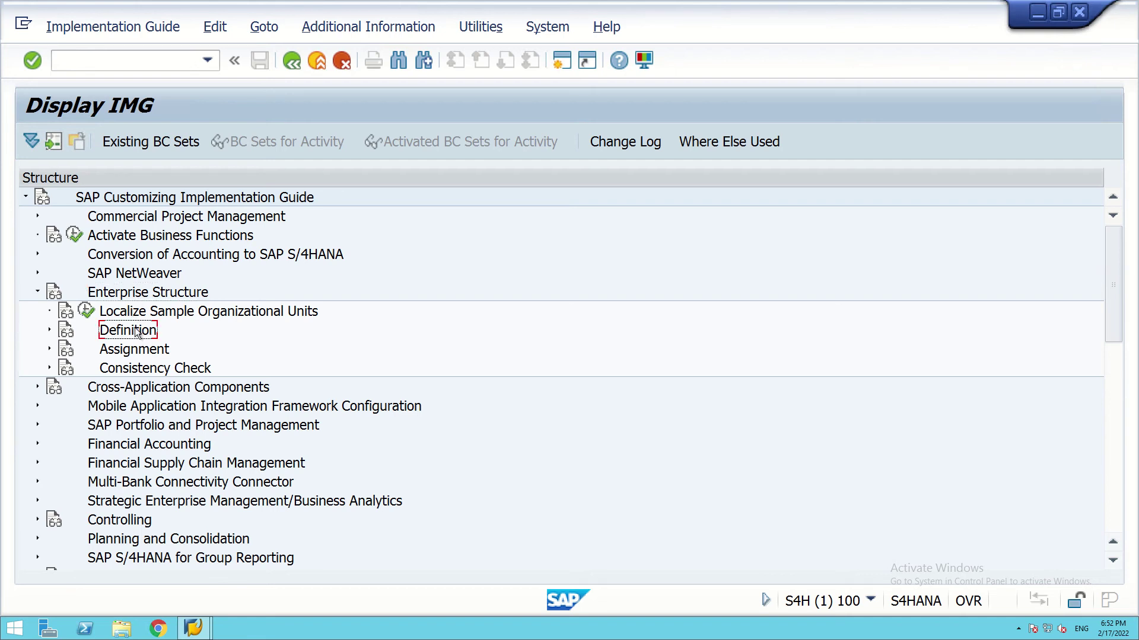
left_click(49, 330)
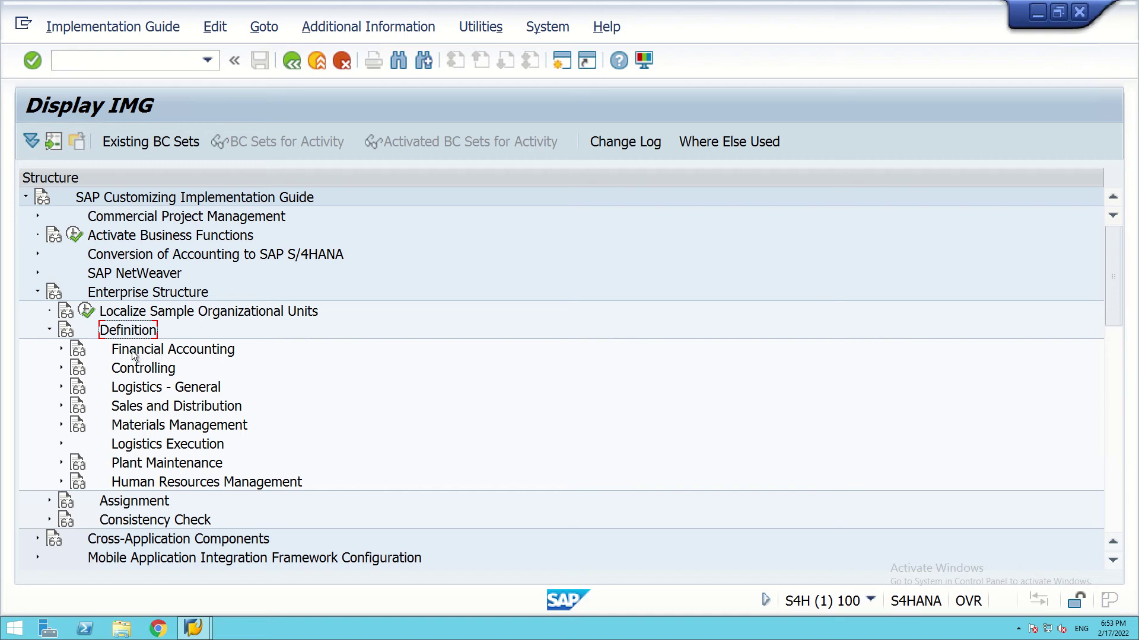
left_click(61, 349)
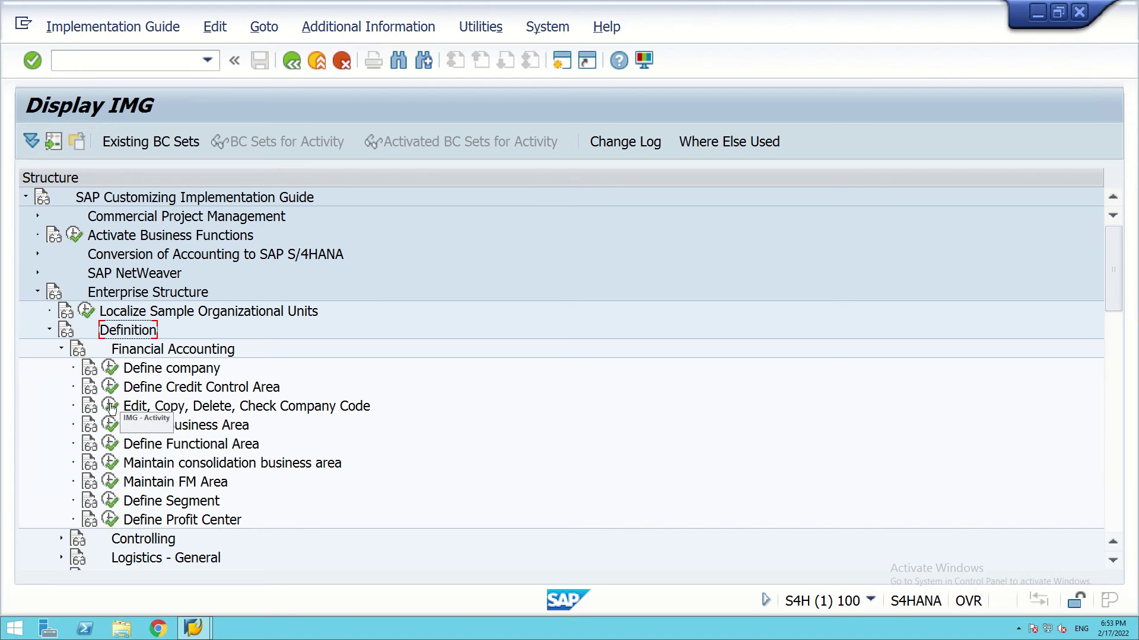
Open Edit Company Code Data from the Edit, Copy, Delete, Check Company Code activity.
left_click(111, 408)
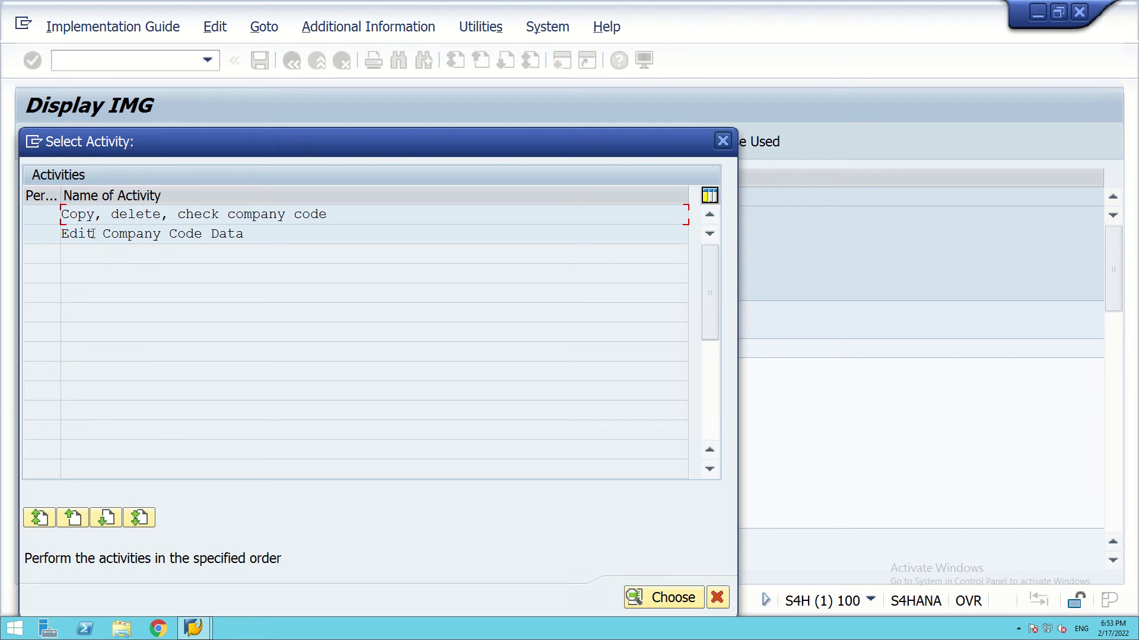
double_click(132, 236)
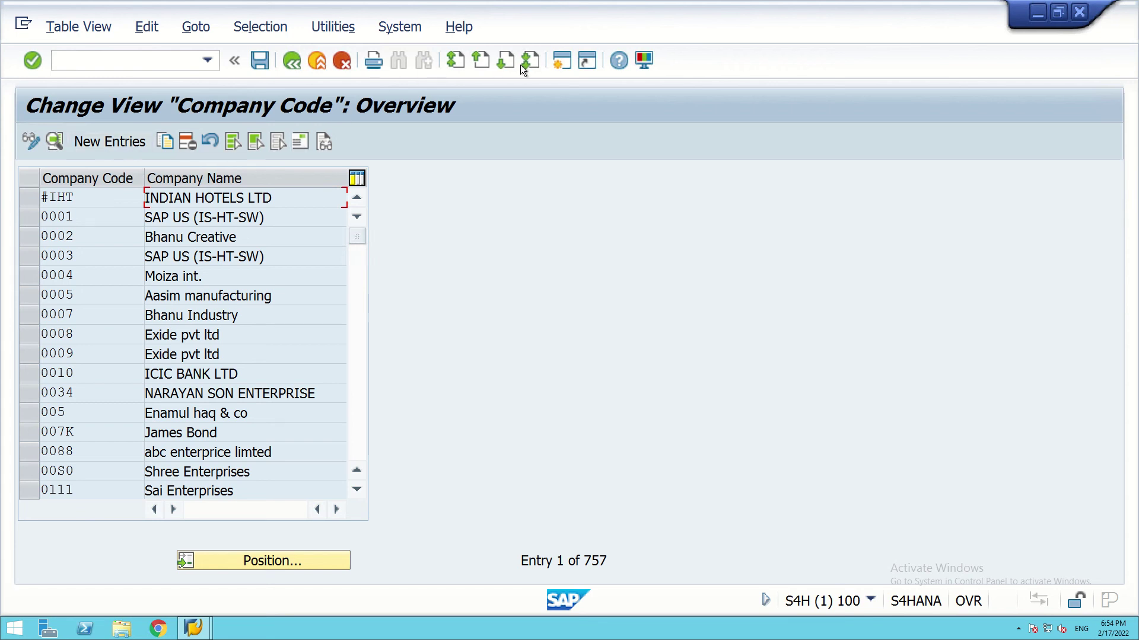
In a second session, check SM12 lock entries showing one lock on T001, then minimize it.
left_click(561, 61)
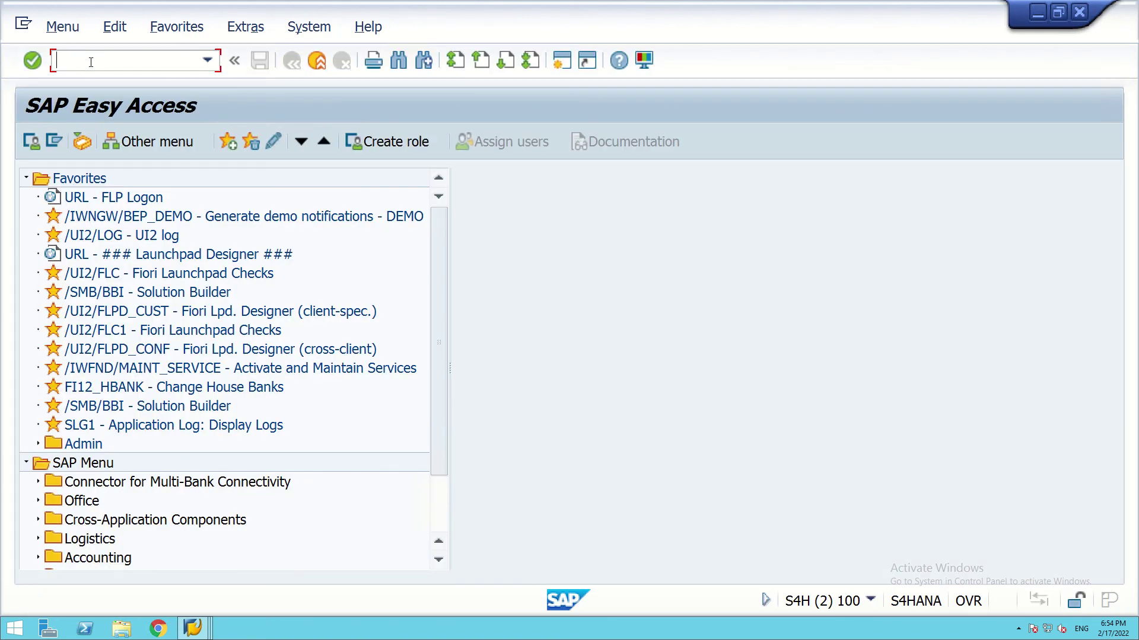
type("sm12")
left_click(31, 64)
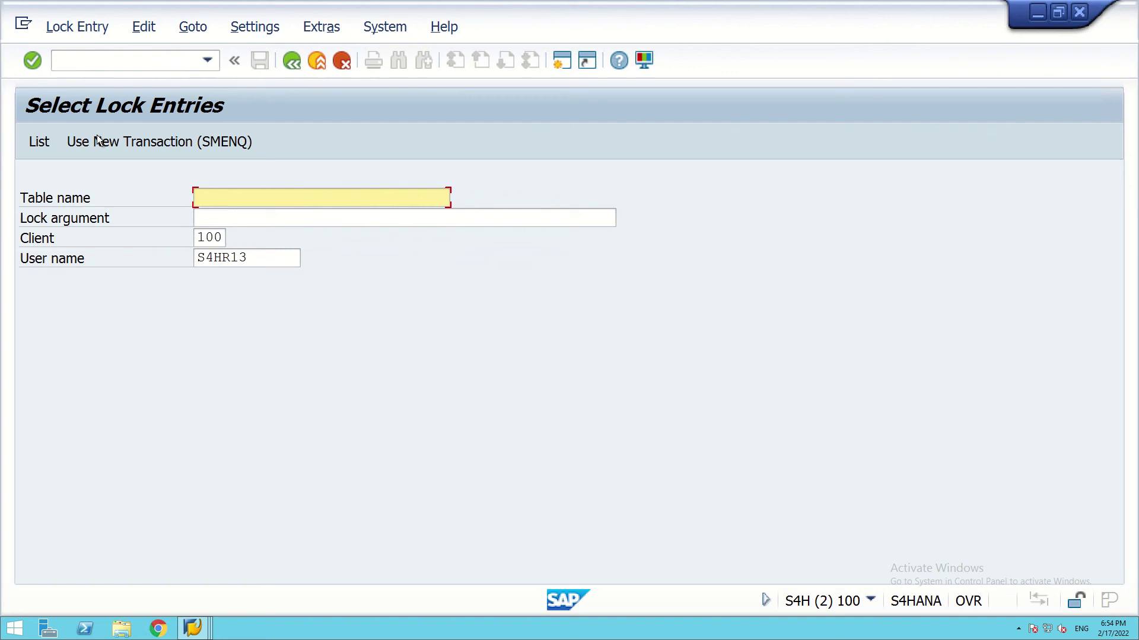
left_click(39, 141)
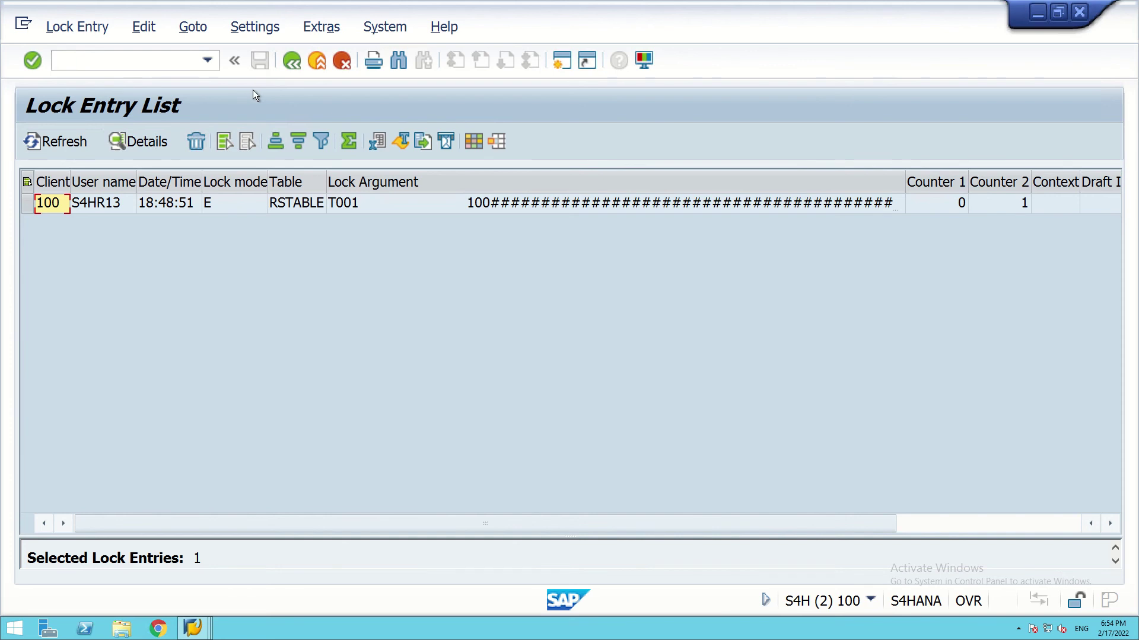
left_click(1038, 13)
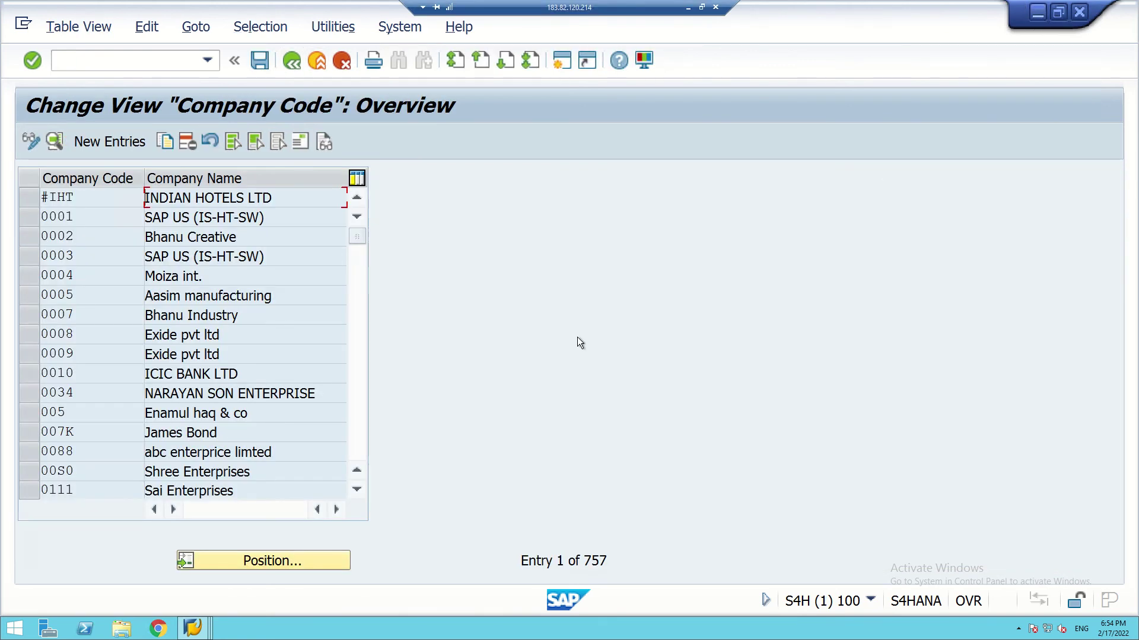
Create a new entry with company code SA99, dismissing the empty suggestion popup.
left_click(95, 142)
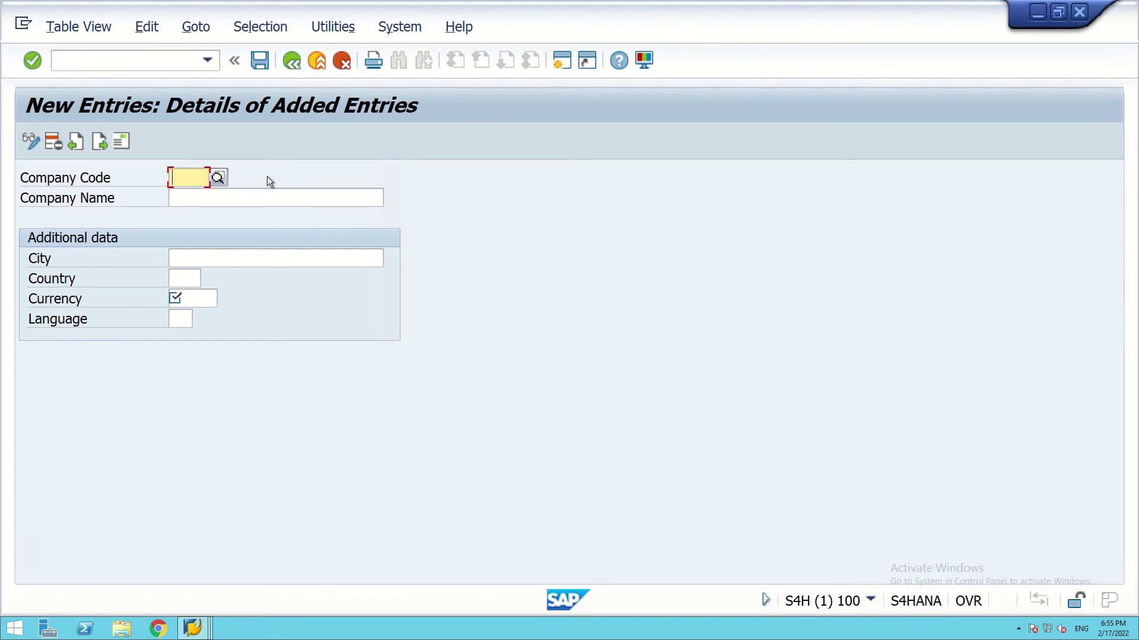
type("S")
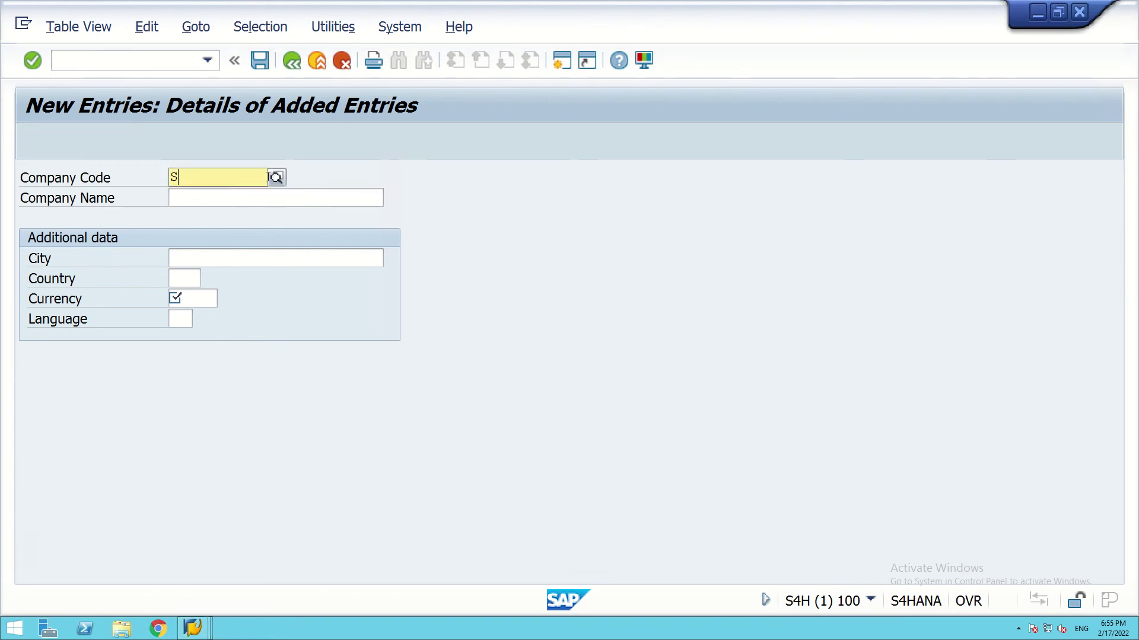
type("A")
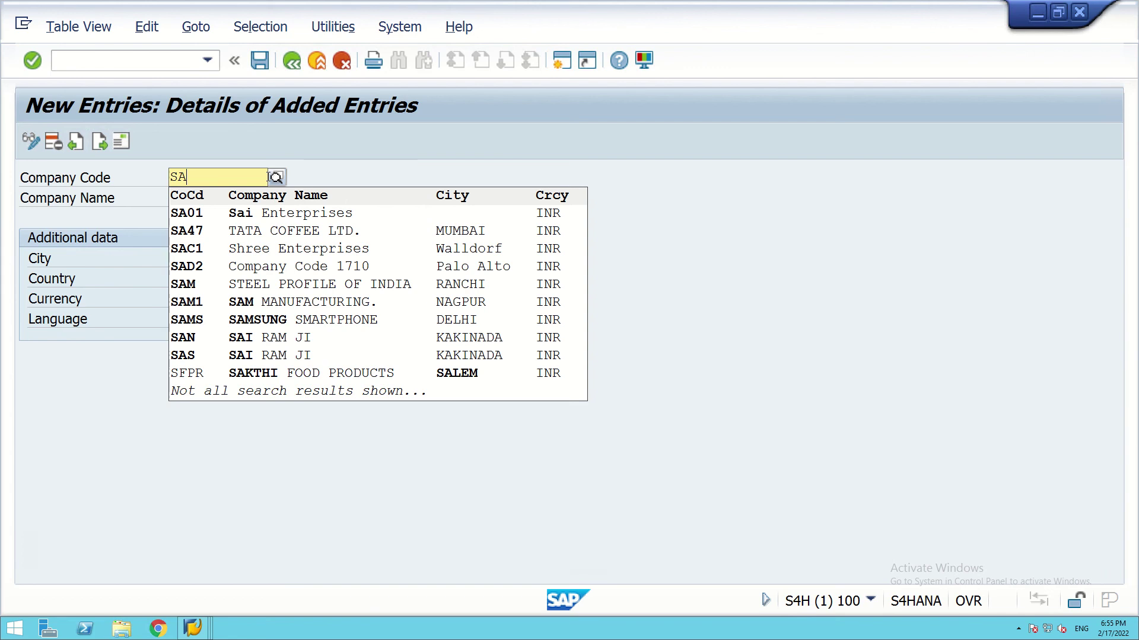
type("9")
type("9")
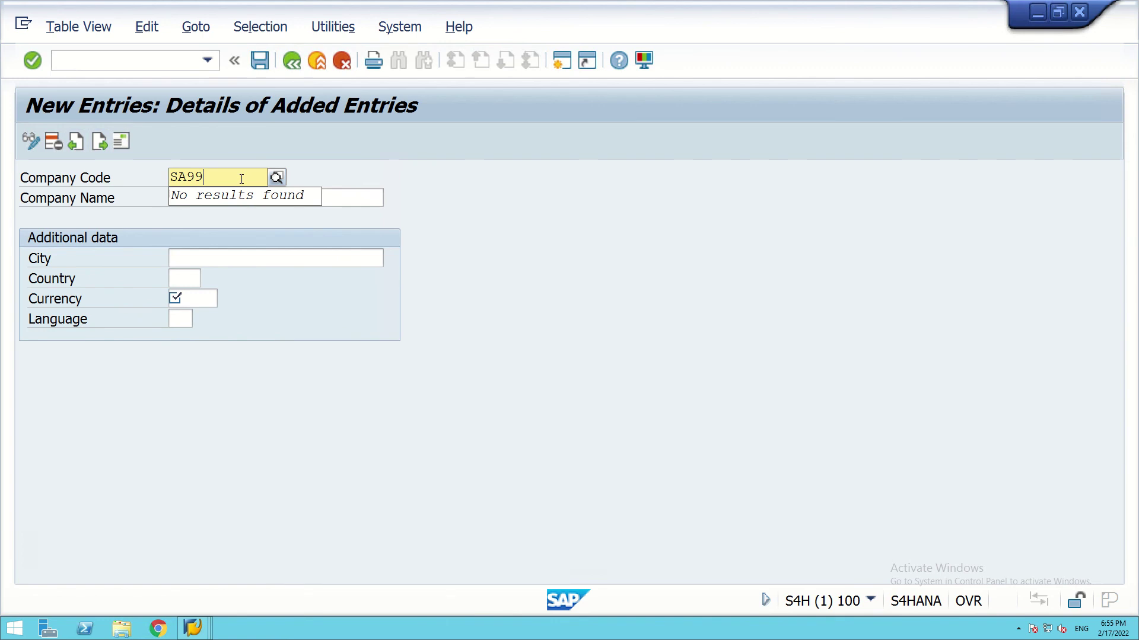
double_click(242, 180)
left_click(415, 195)
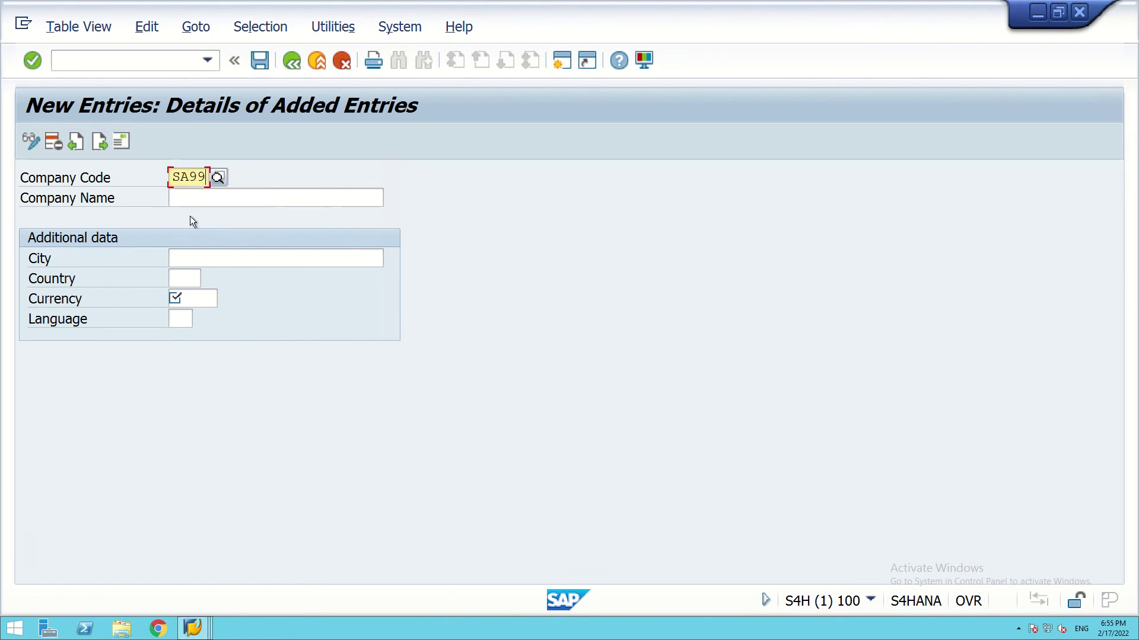
Enter company name 'Sahoo Enterprises' and city Bhubaneswar.
left_click(254, 198)
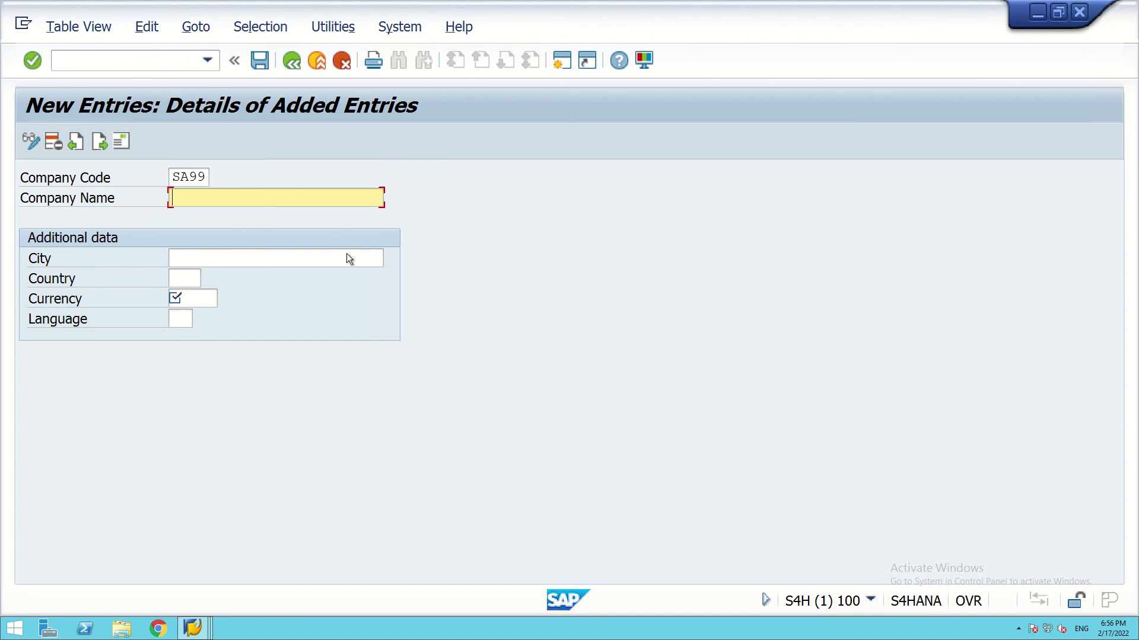
type("C")
type("ha")
key("BackSpace")
key("BackSpace")
key("BackSpace")
type("Sa")
type("hoo")
type("E")
type("nterpri")
type("ses")
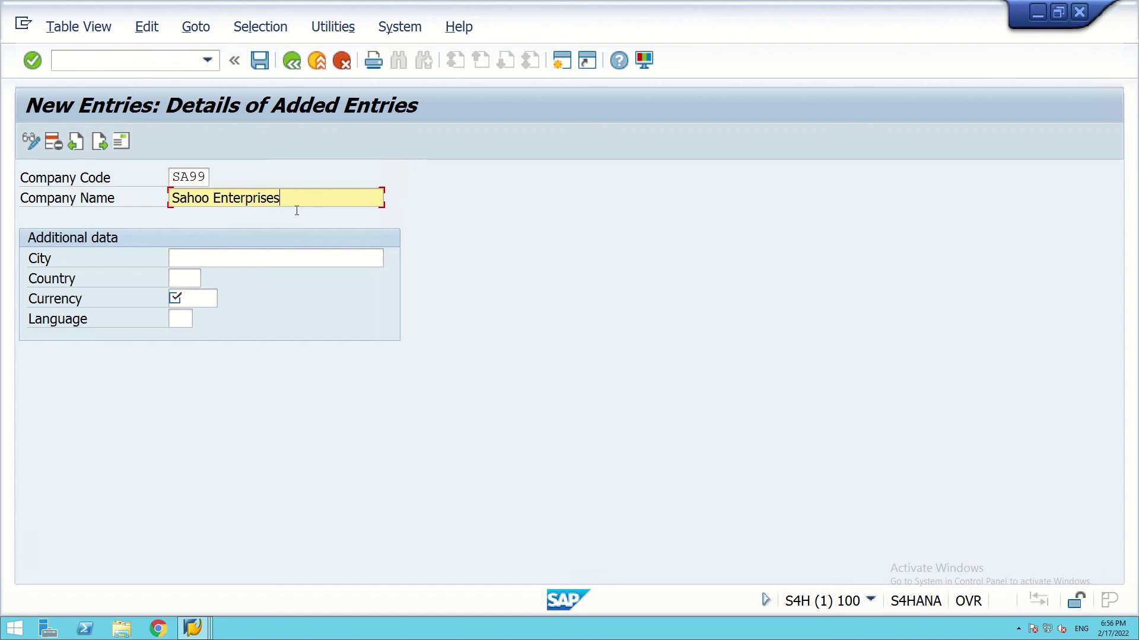
left_click(184, 260)
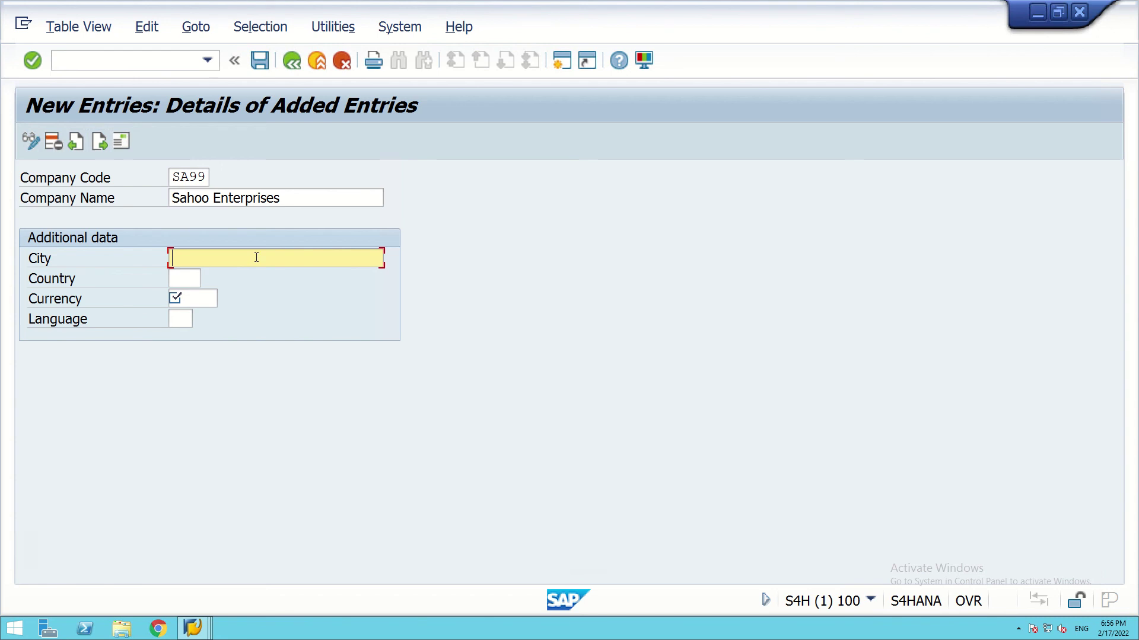
type("Bhu")
type("ba")
type("nesw")
type("t")
Set country IN, currency INR and language EN from the suggestion lists.
left_click(175, 279)
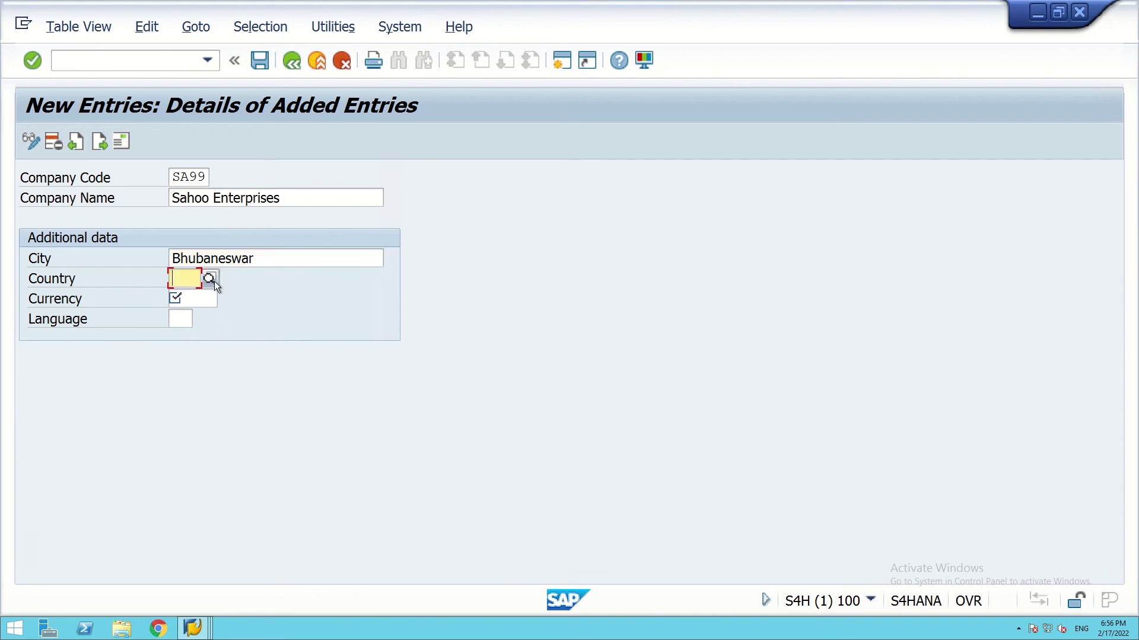
type("IN")
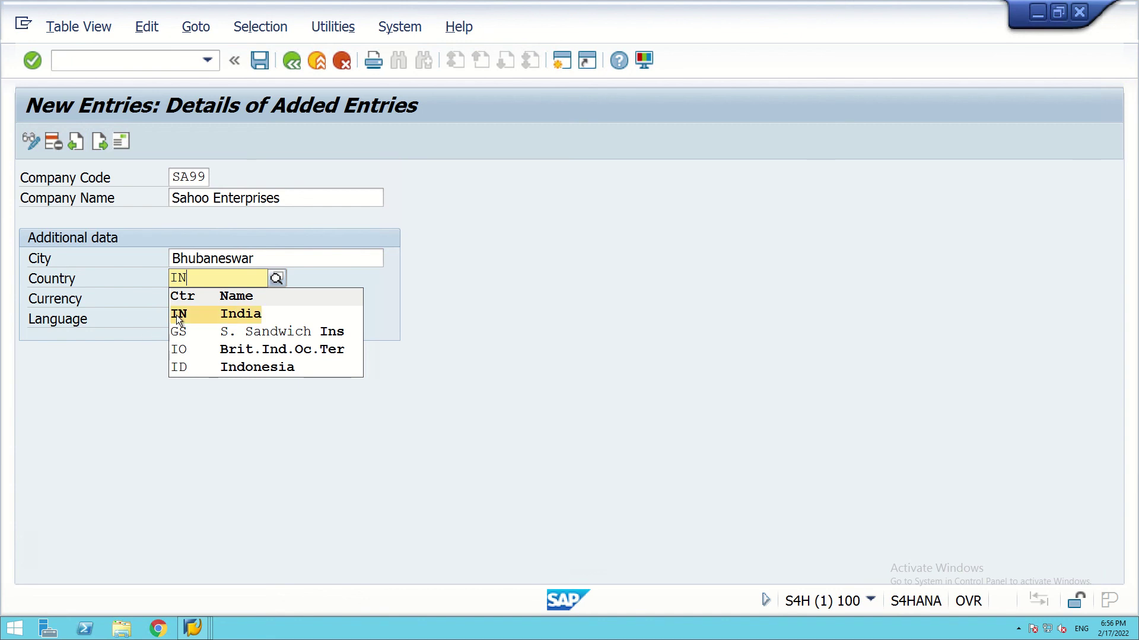
left_click(176, 315)
left_click(204, 293)
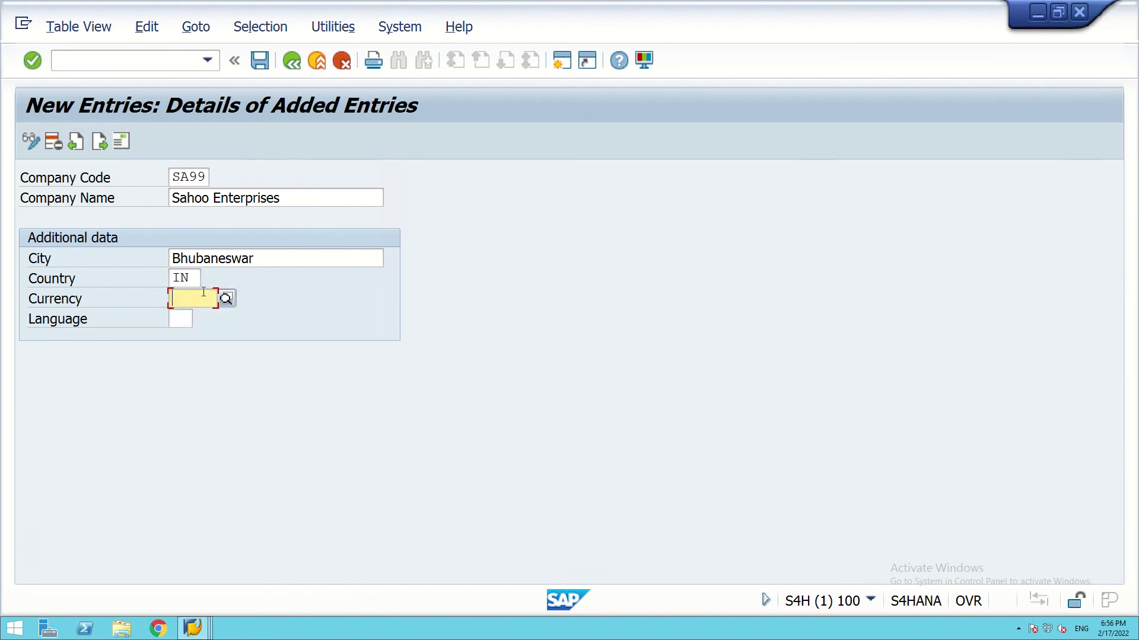
type("INR")
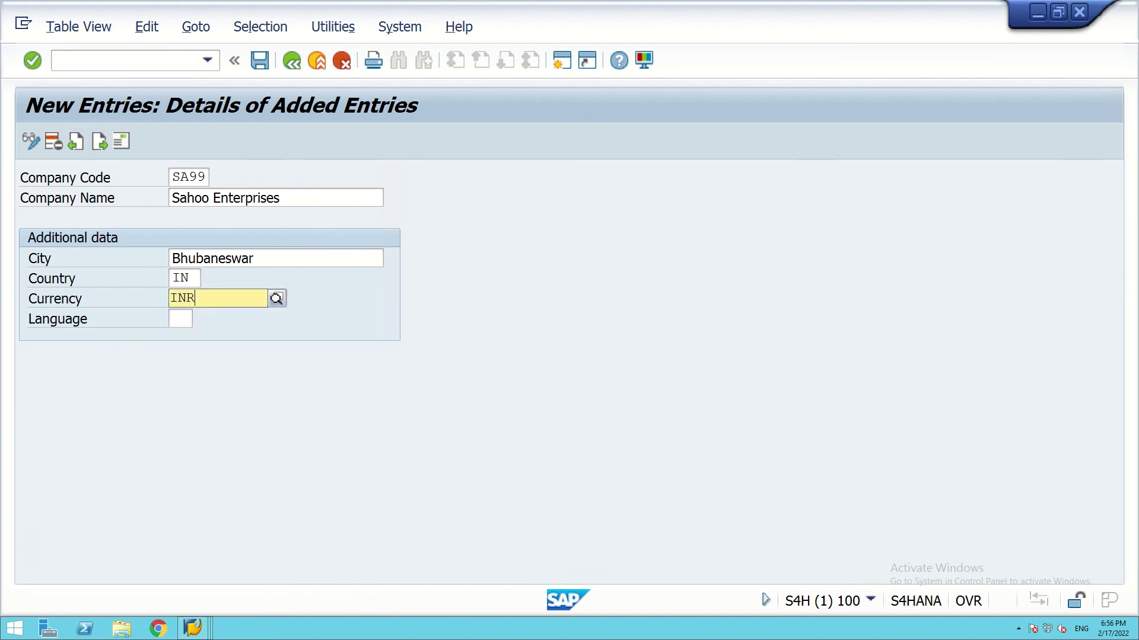
left_click(187, 334)
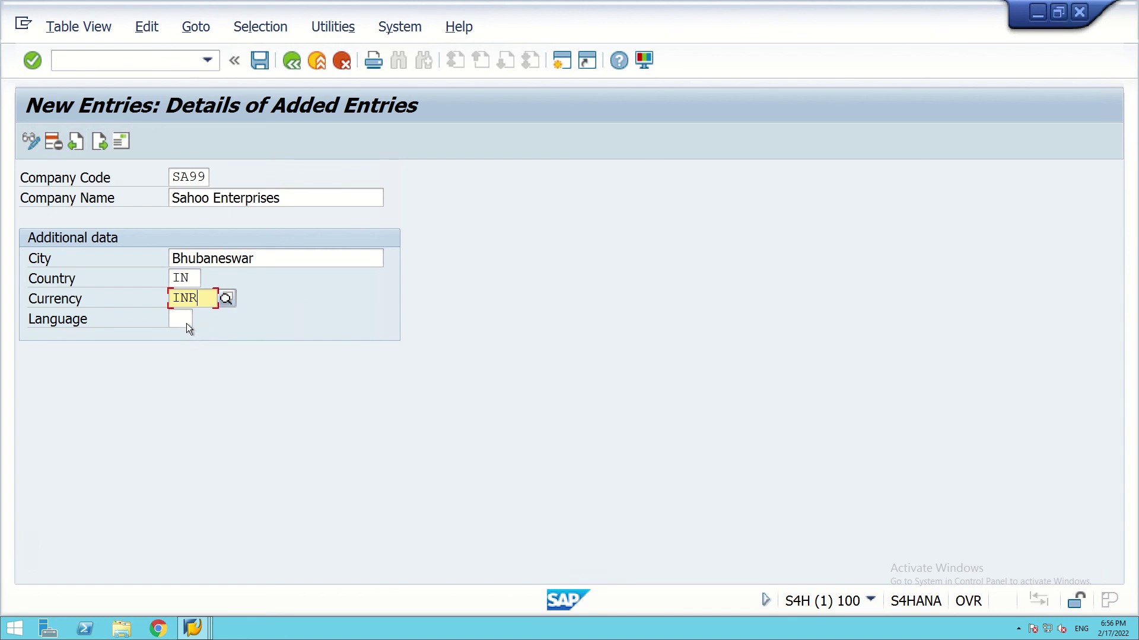
left_click(188, 315)
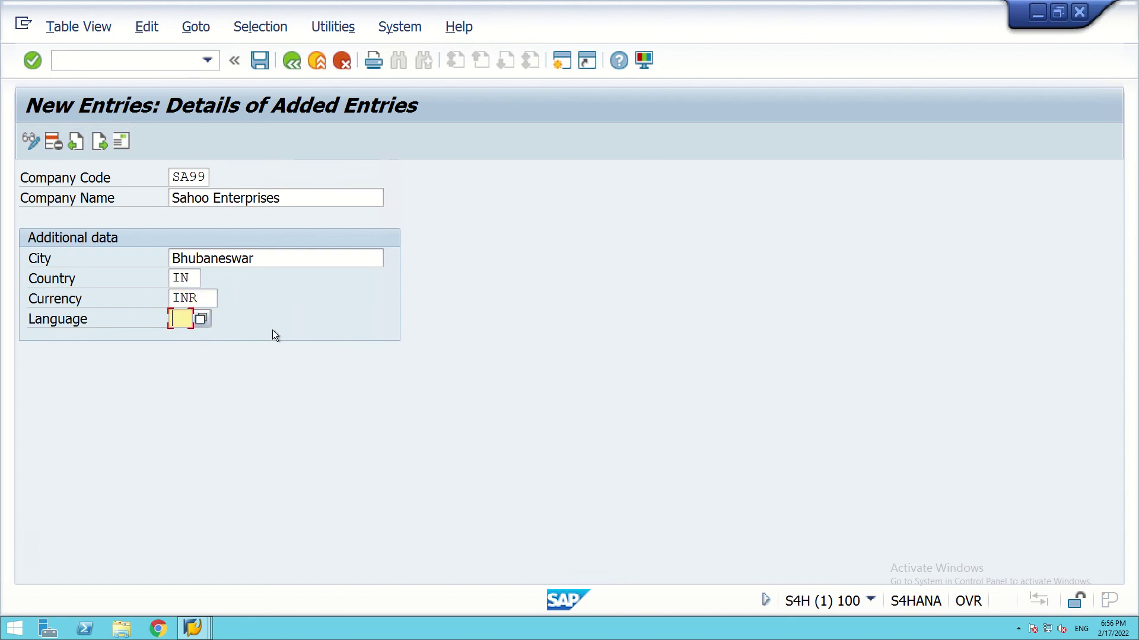
type("En")
Save SA99 and give its address country IN and region 18 (Orissa).
left_click(260, 60)
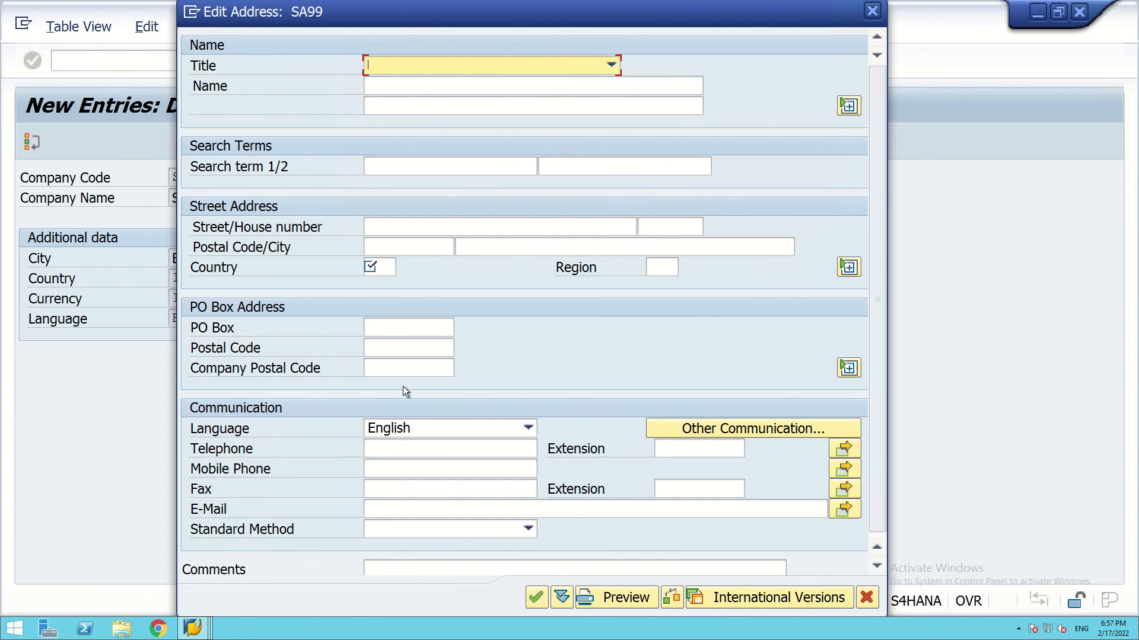
left_click(386, 267)
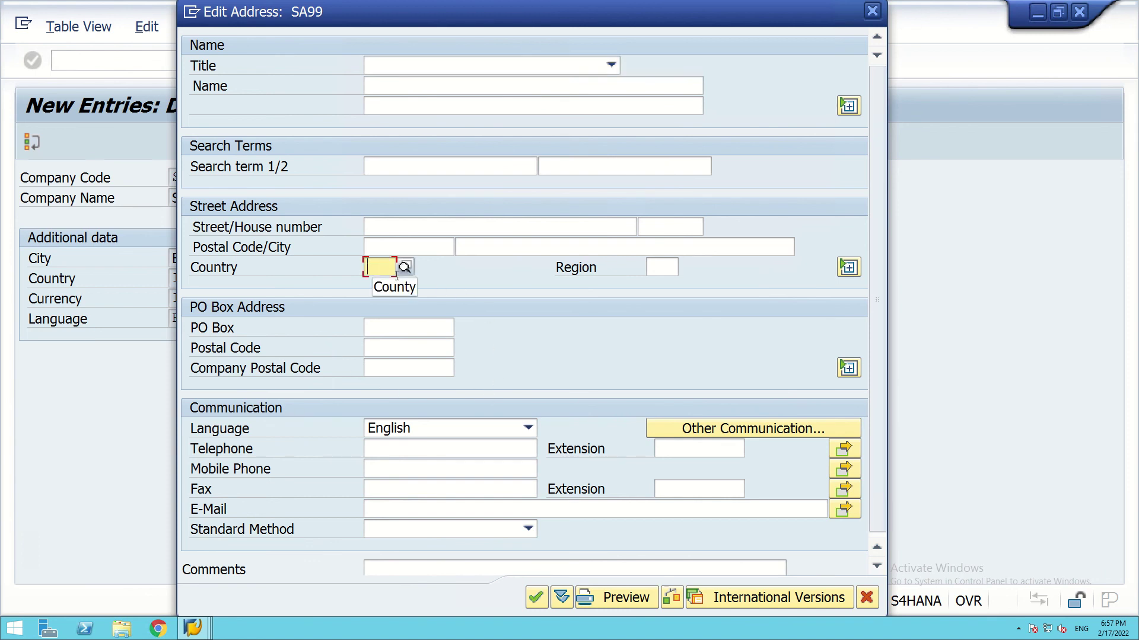
type("in")
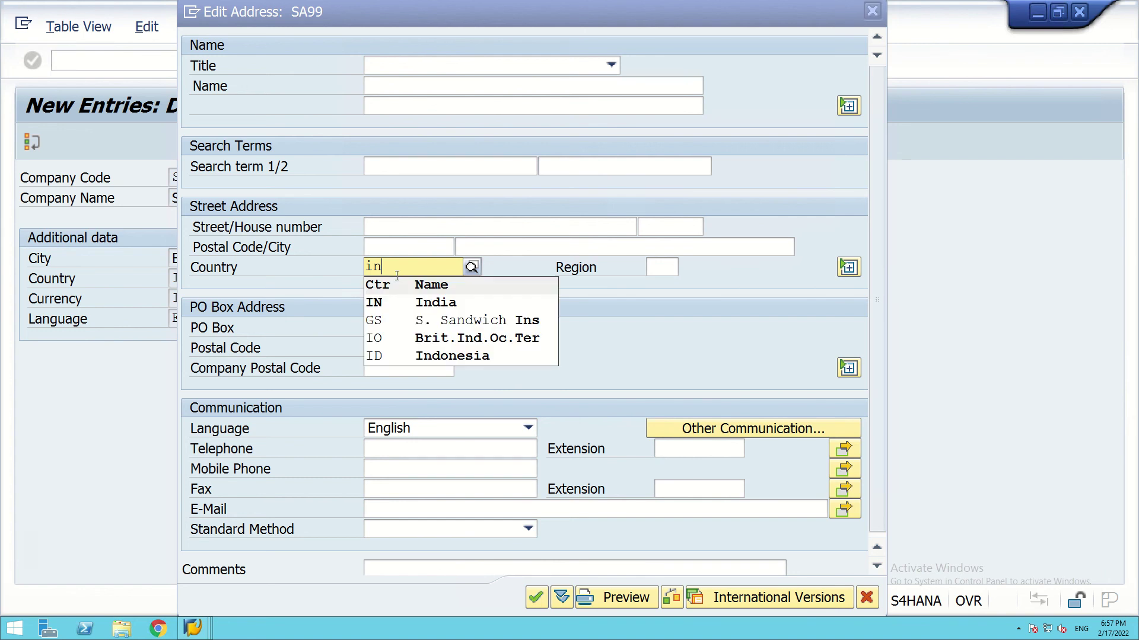
left_click(376, 303)
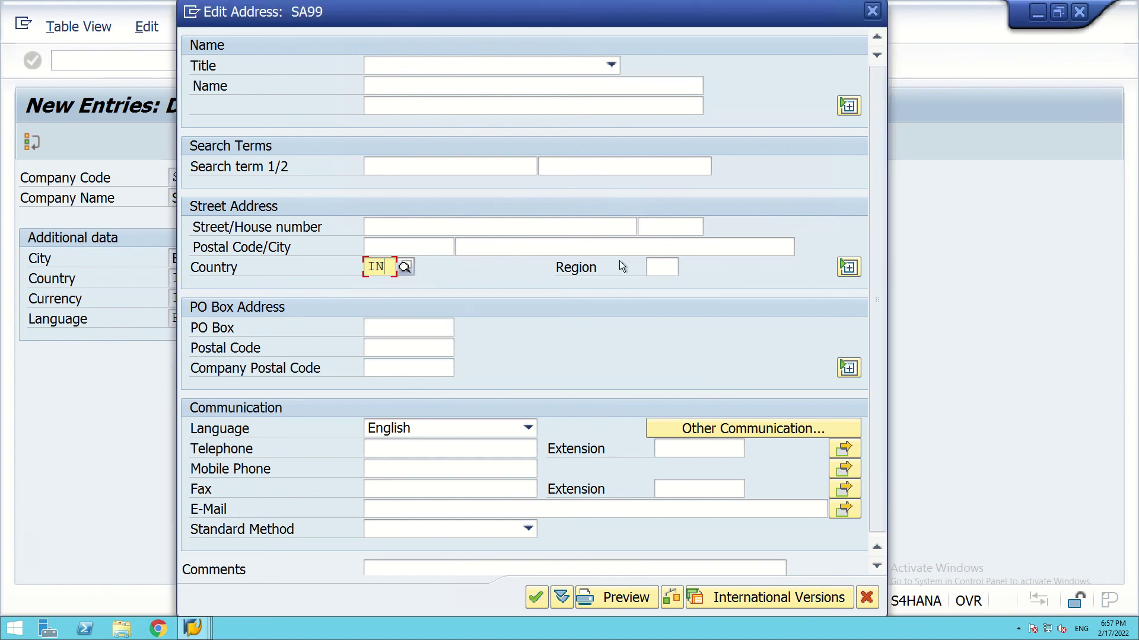
left_click(653, 266)
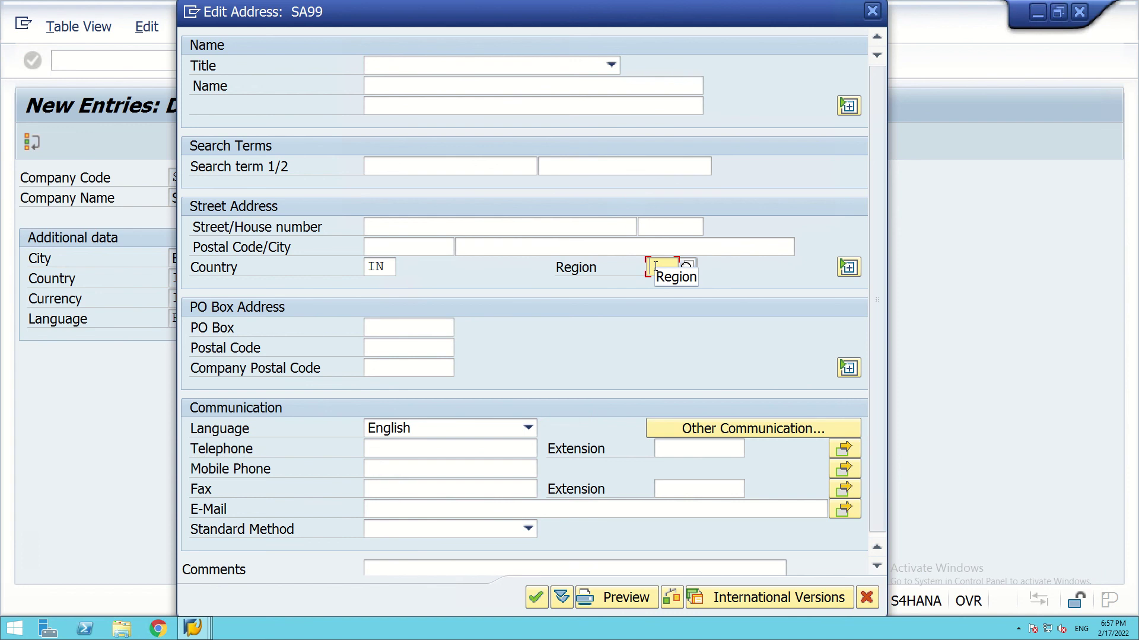
type("1")
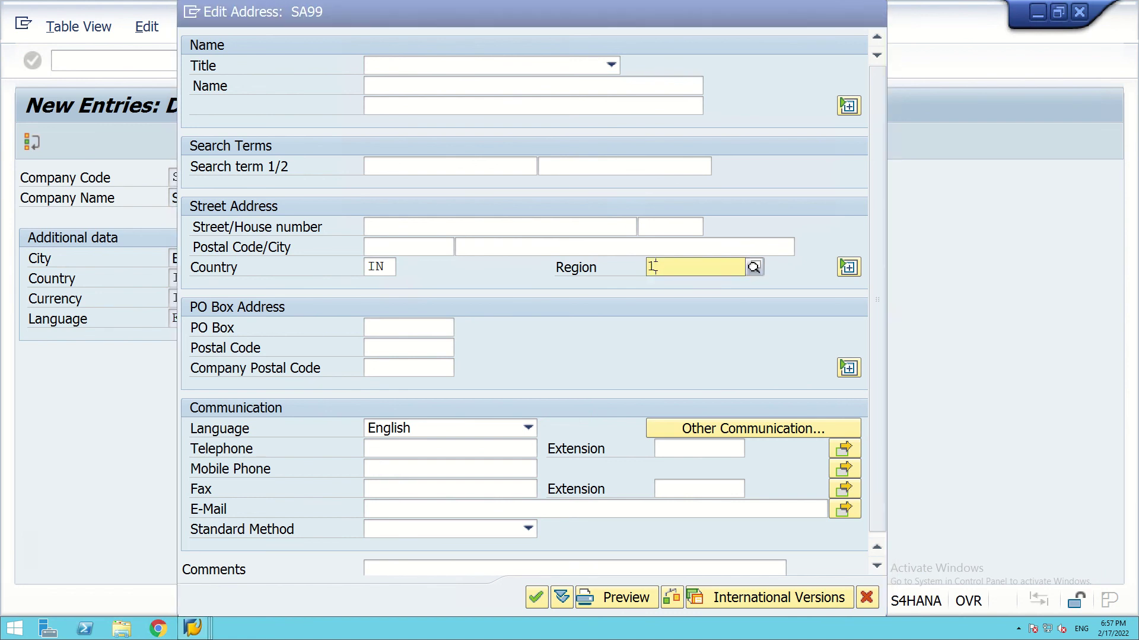
type("8")
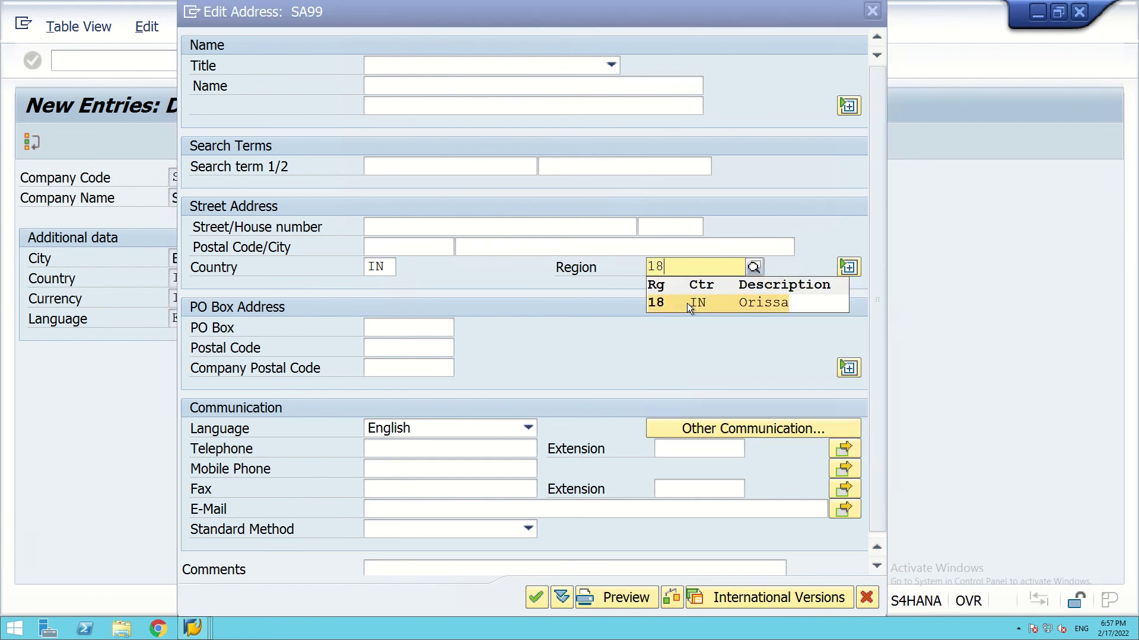
left_click(673, 303)
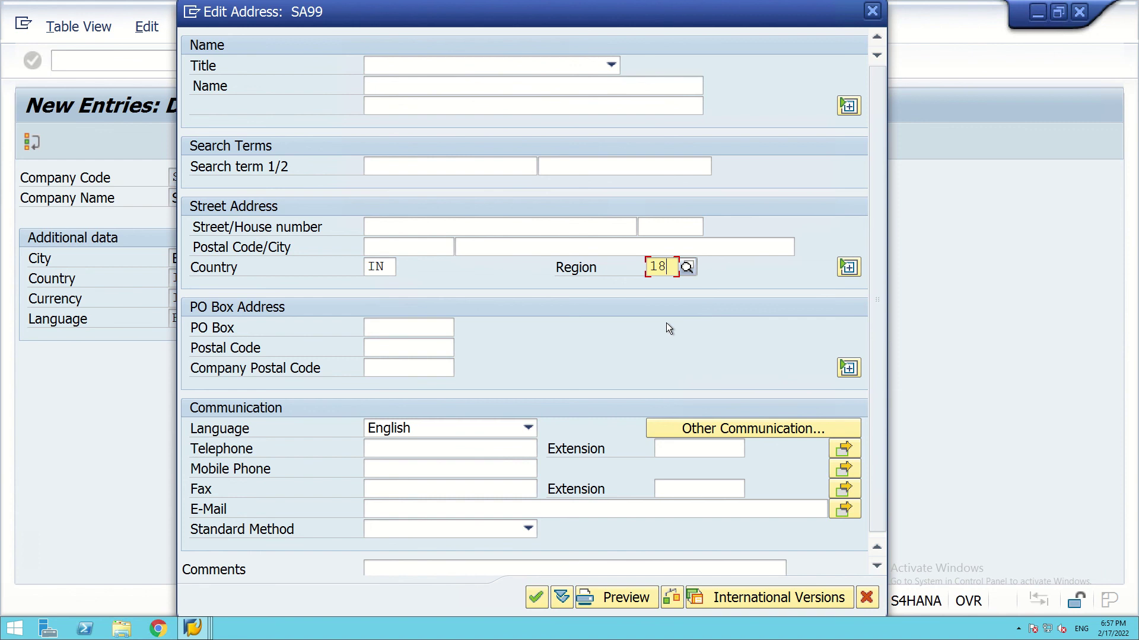
key("Return")
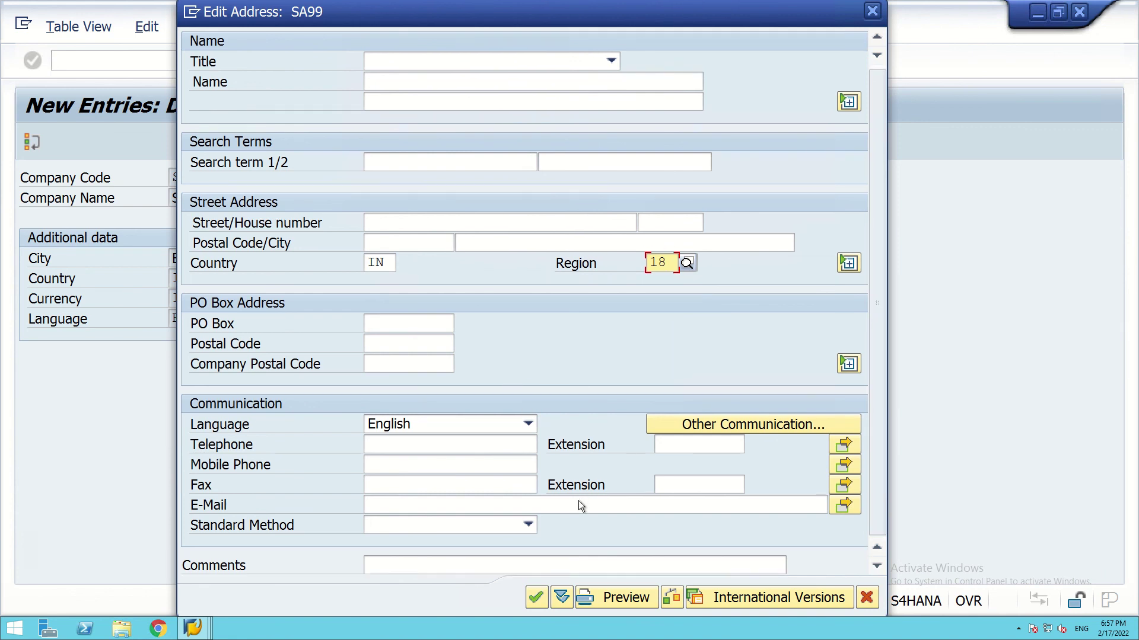
Confirm the SA99 address and save it under request S4HK902022 'As: Create of Company Code'.
left_click(537, 597)
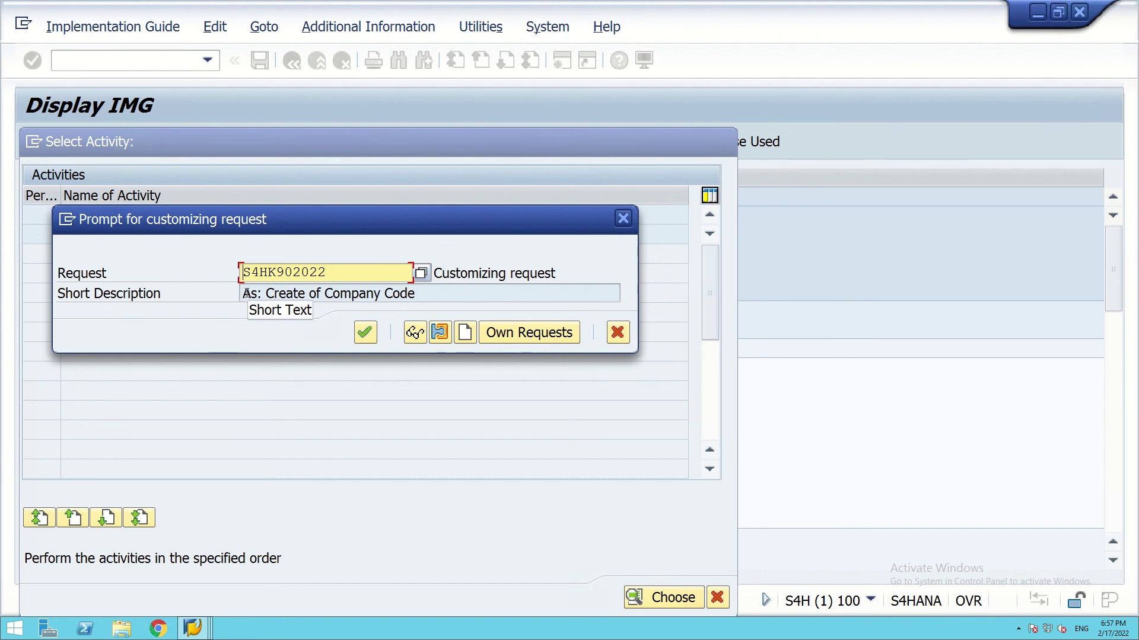
left_click(306, 295)
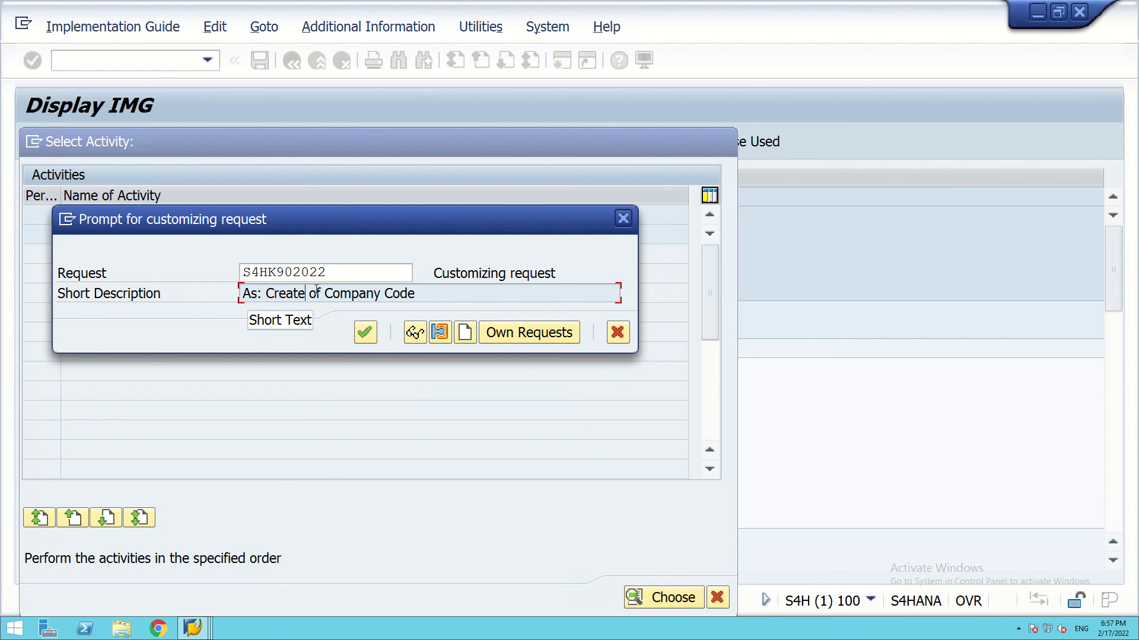
left_click(387, 293)
left_click(365, 332)
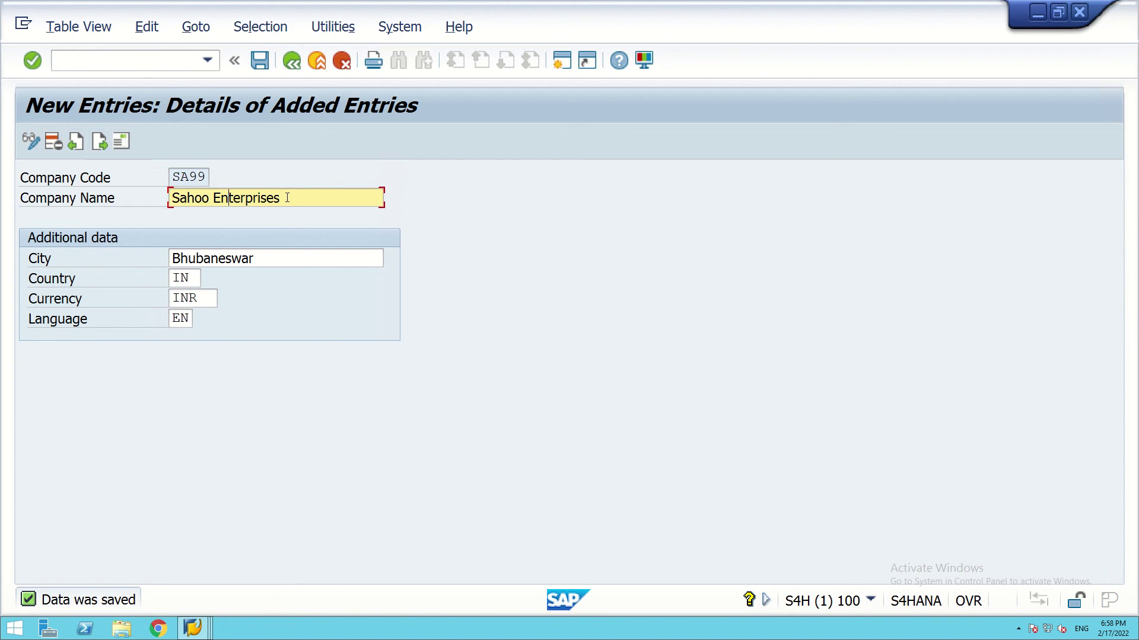
left_click_drag(286, 199, 214, 198)
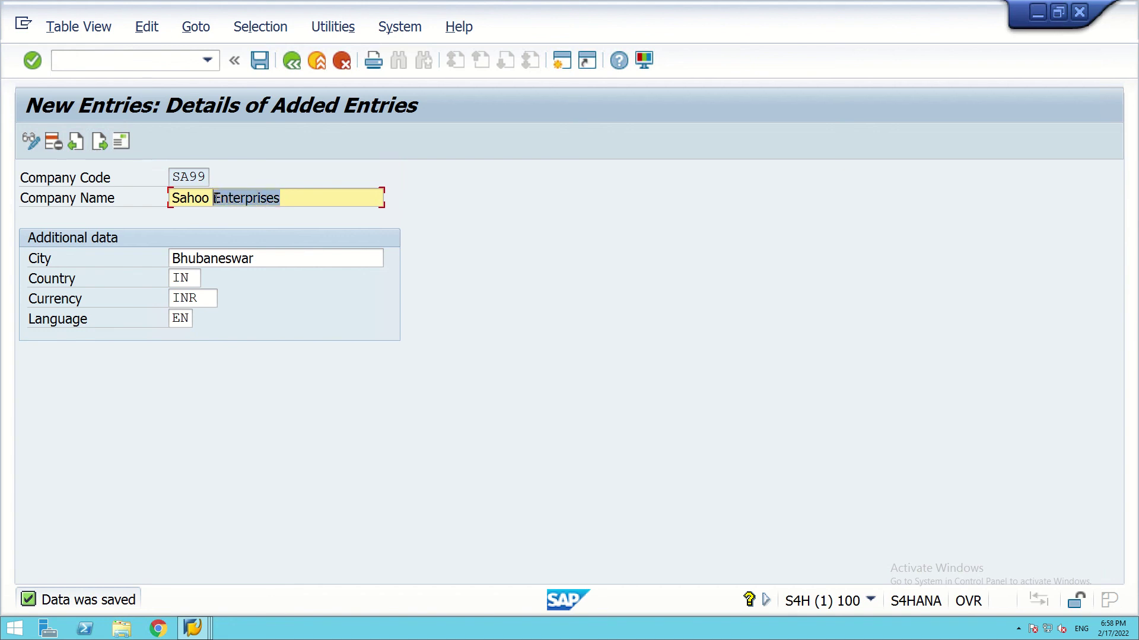
left_click(197, 176)
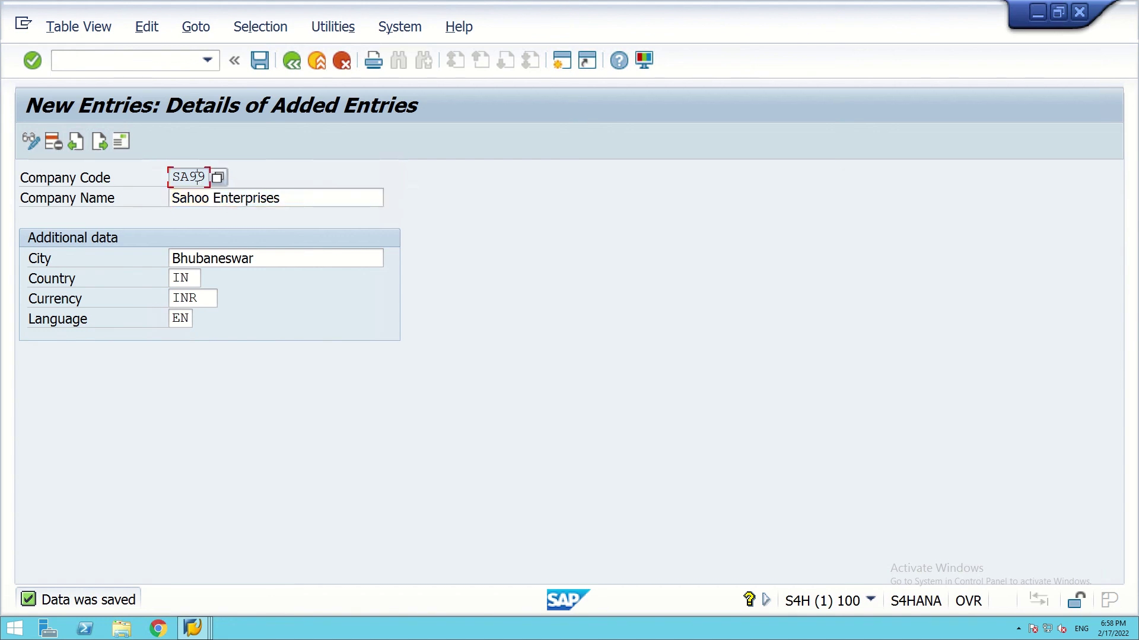
left_click_drag(197, 177, 192, 176)
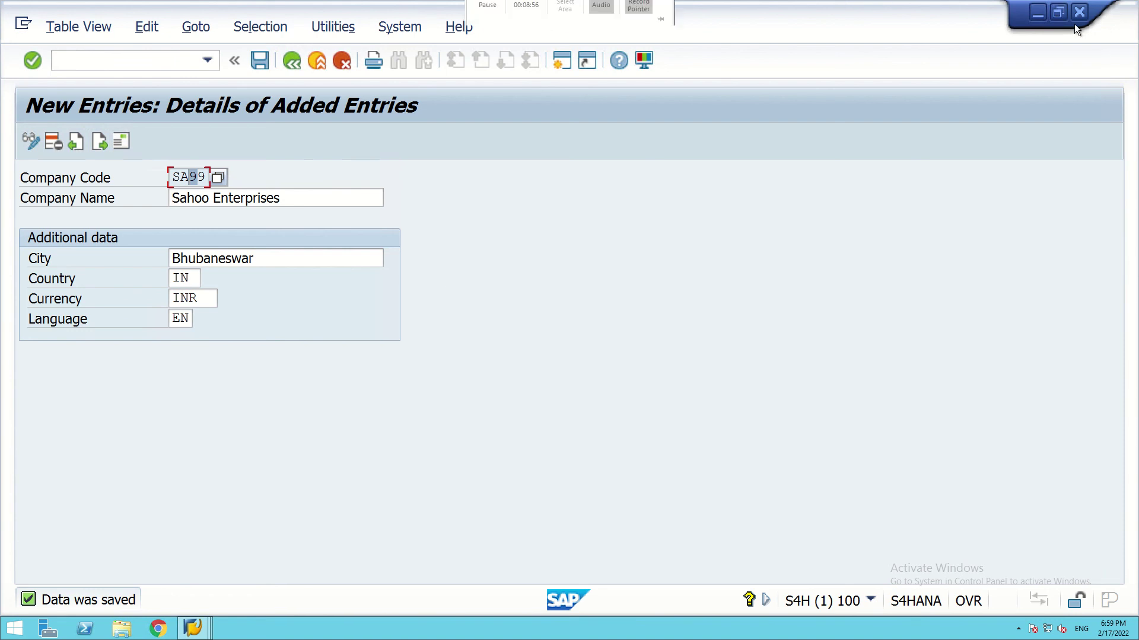
Minimize SAP and the remote desktop to show the Lecture 3 'Creating Company Code' slide.
left_click(1039, 12)
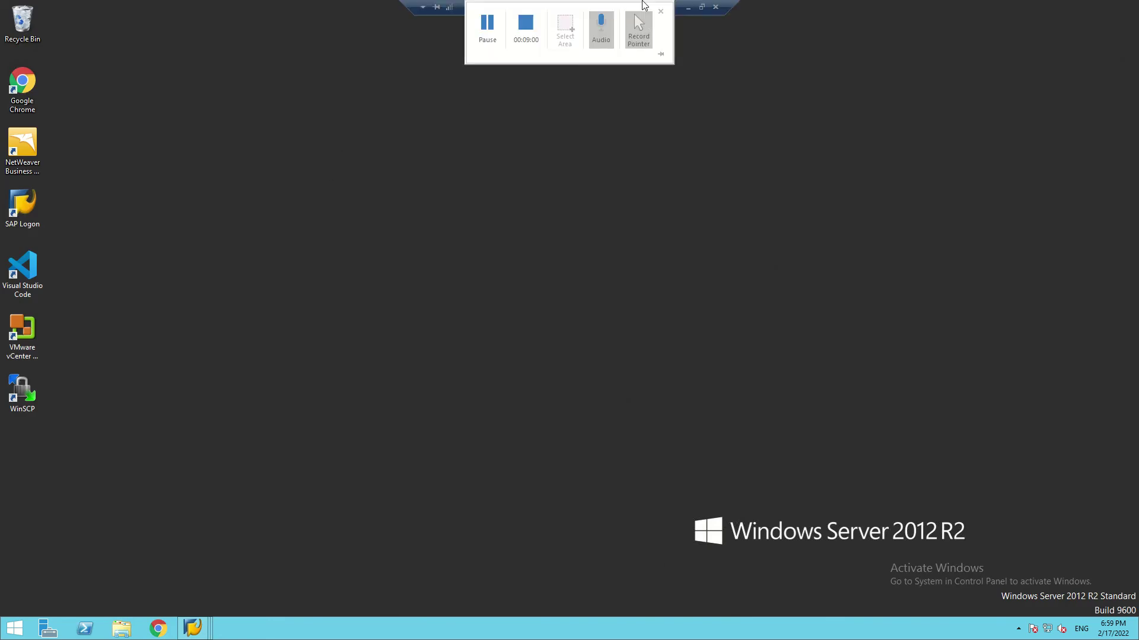
left_click(685, 7)
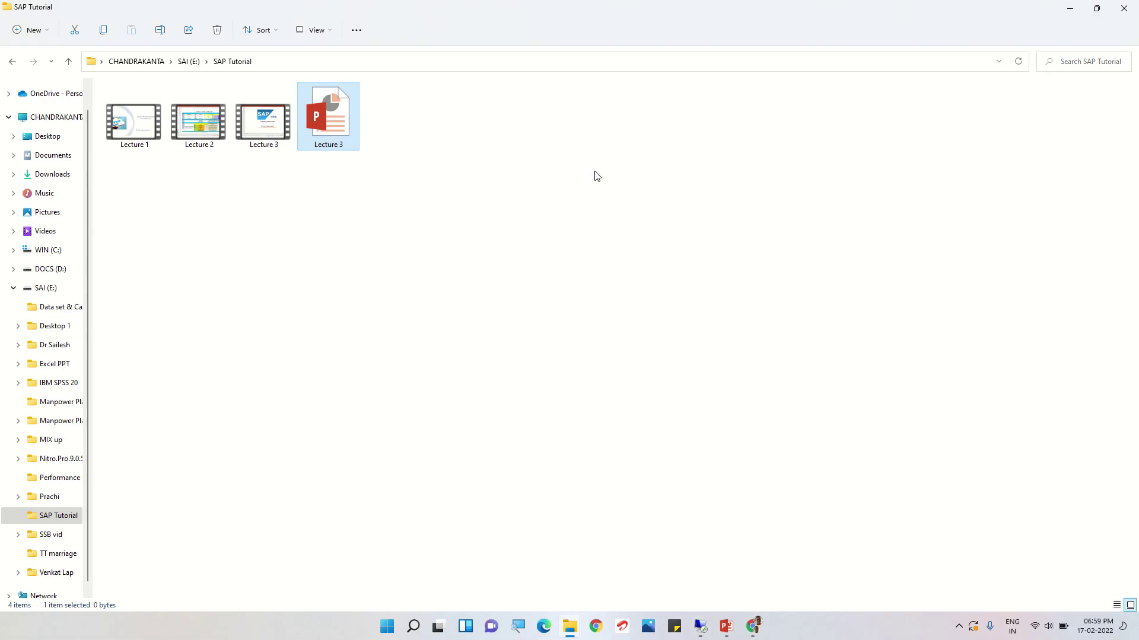
left_click(734, 624)
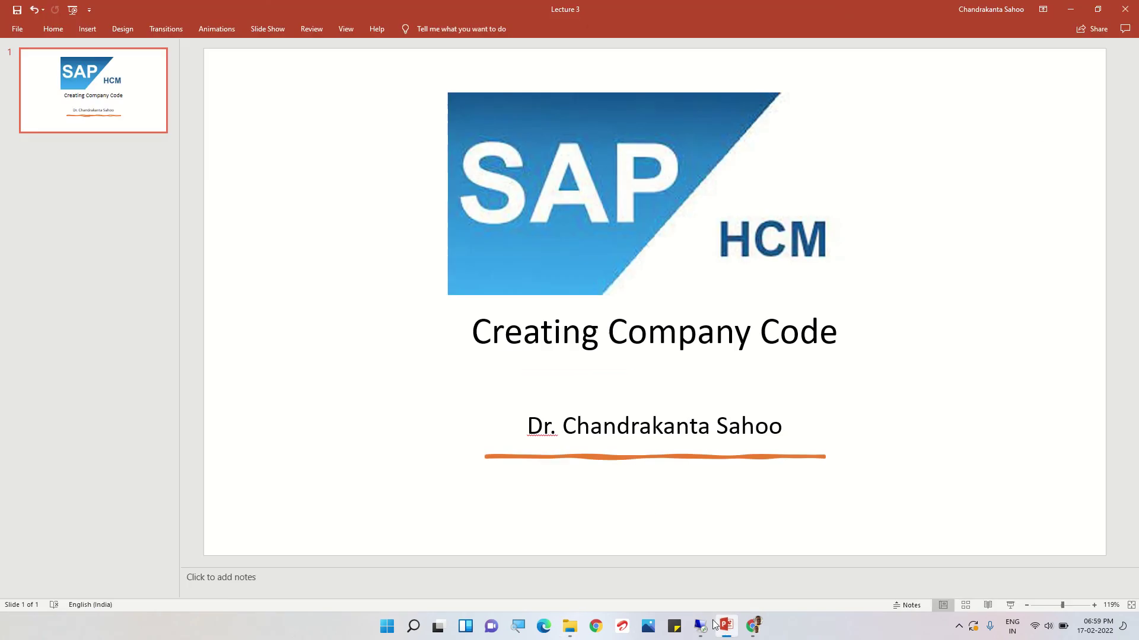